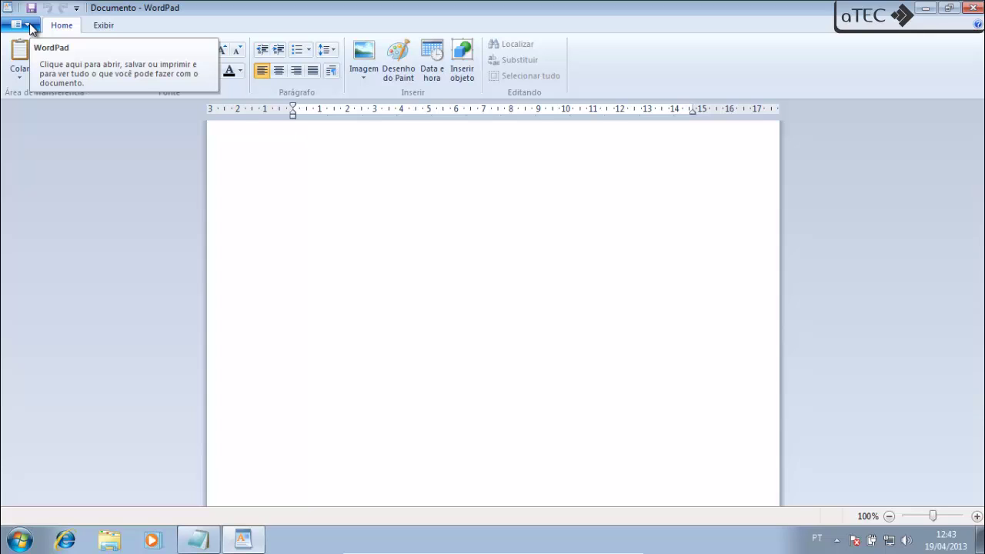
Examine WordPad's file commands and its available text-formatting and view options.
{"action": "left_click", "coordinate": [30, 25]}
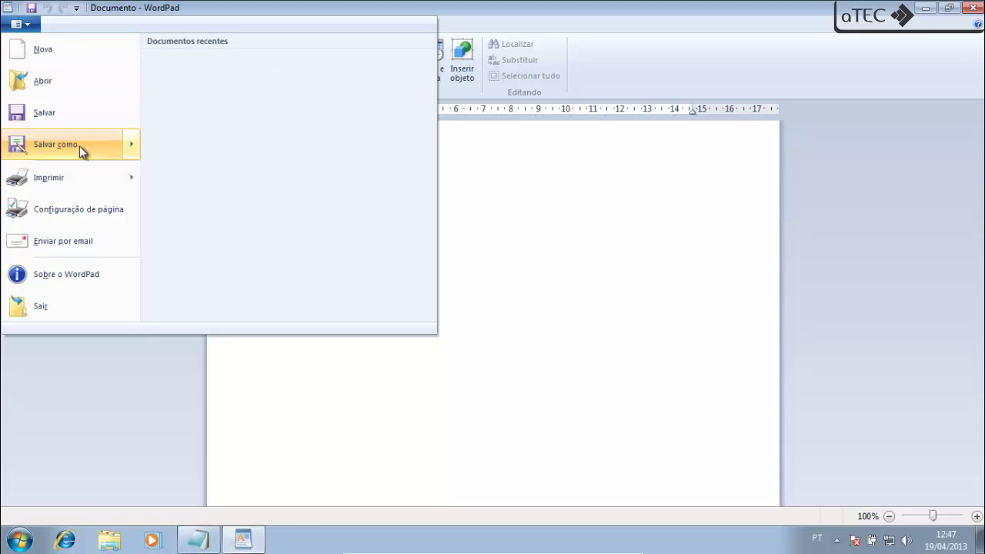
{"action": "mouse_move", "coordinate": [80, 145]}
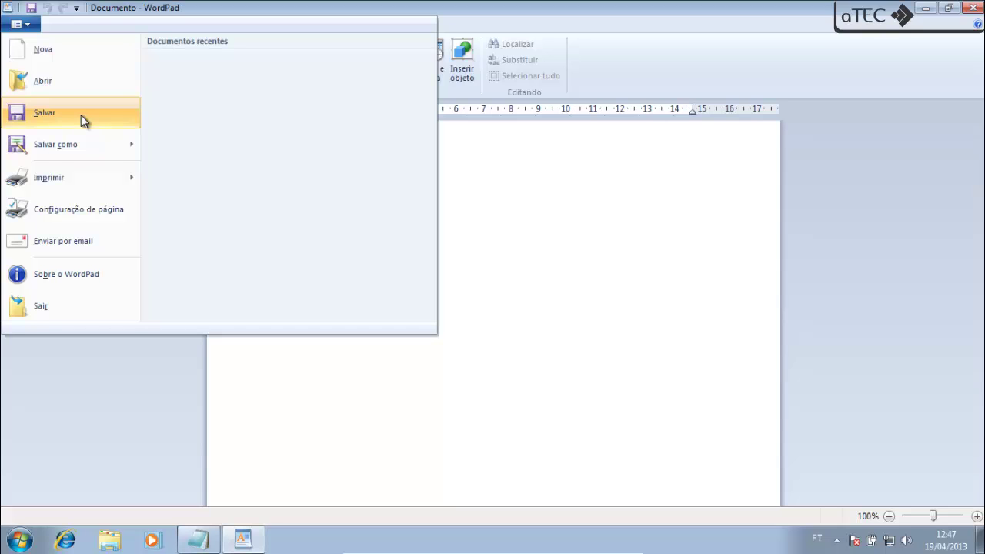
{"action": "mouse_move", "coordinate": [85, 181]}
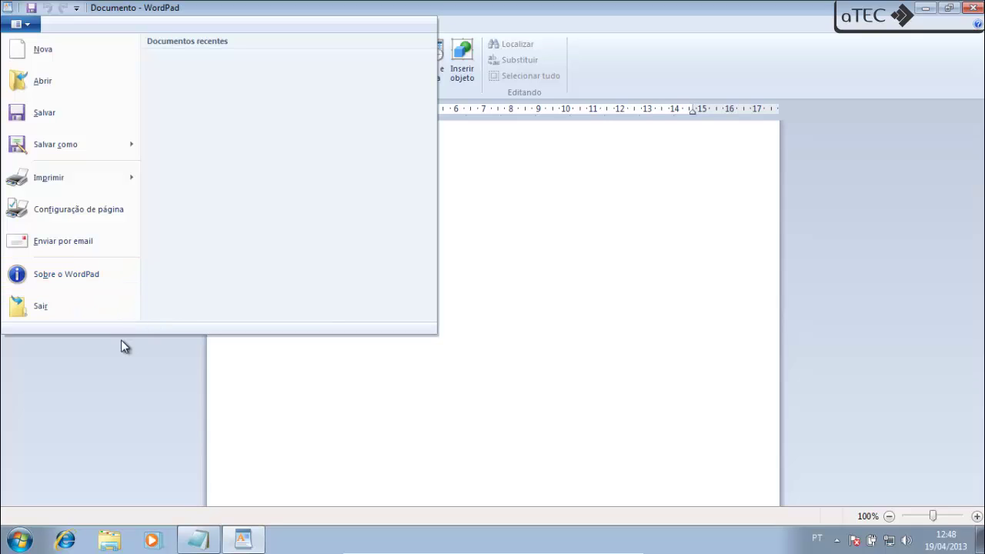
{"action": "left_click", "coordinate": [136, 357]}
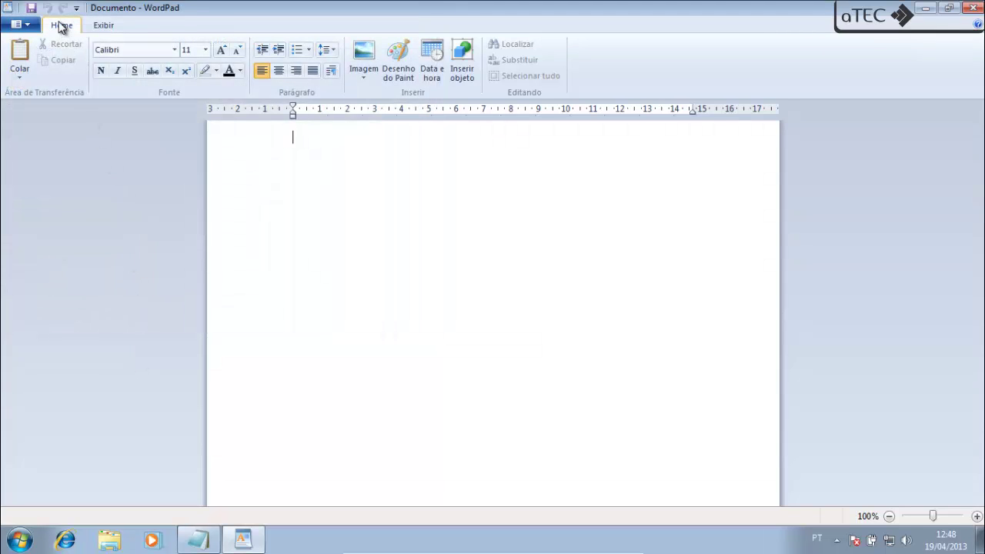
{"action": "left_click", "coordinate": [101, 31]}
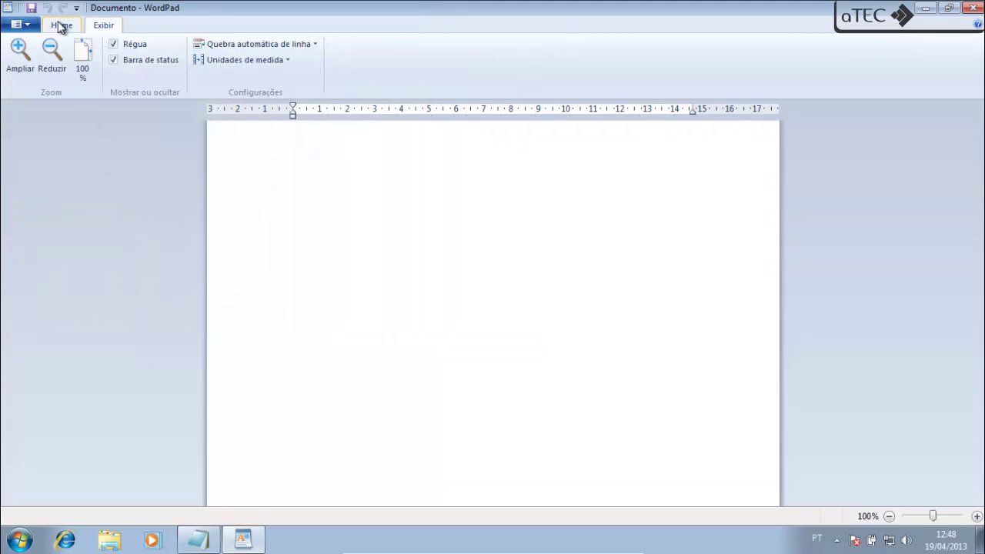
{"action": "left_click", "coordinate": [61, 26]}
{"action": "left_click", "coordinate": [99, 27]}
{"action": "left_click", "coordinate": [74, 27]}
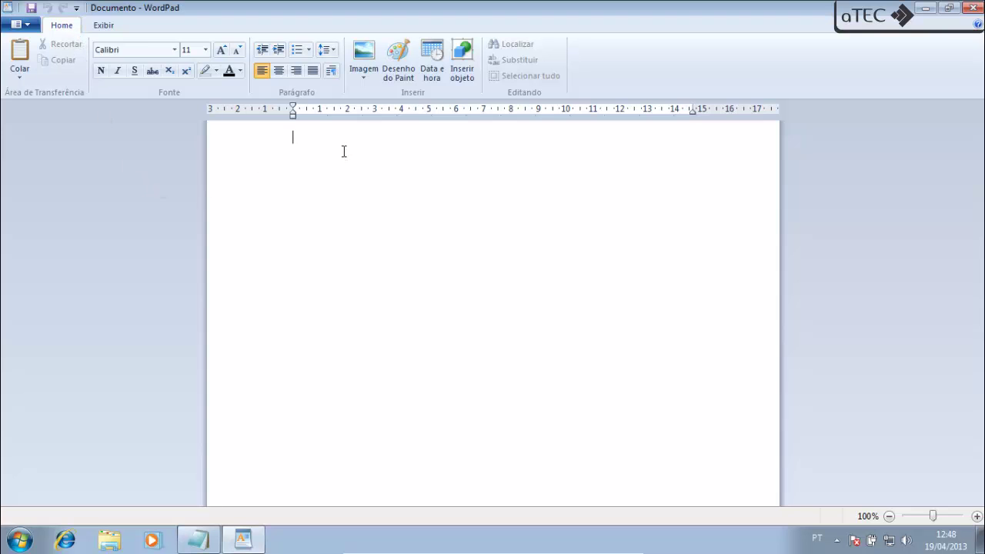
Copy the entire Lorem ipsum text from Notepad and paste it into the blank WordPad document.
{"action": "left_click", "coordinate": [199, 540]}
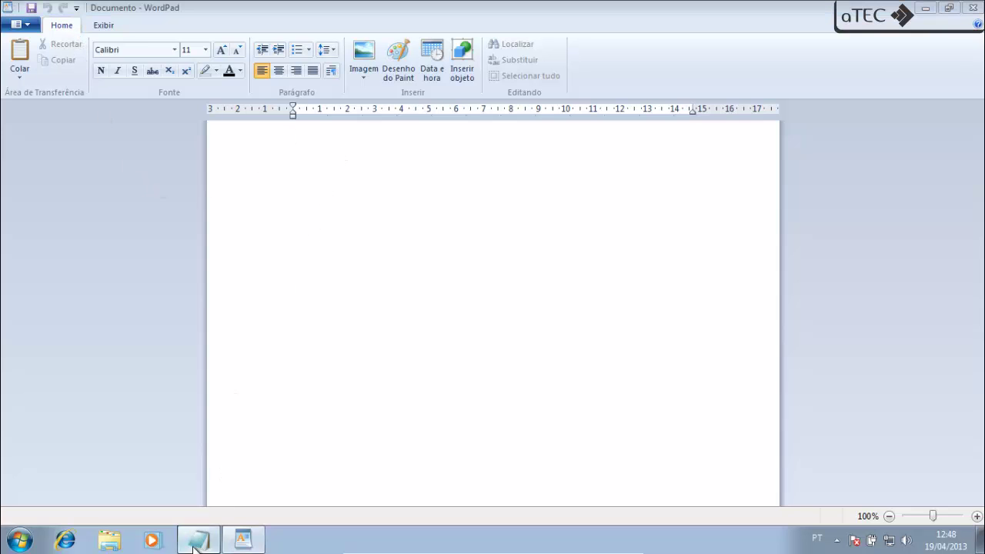
{"action": "left_click_drag", "start_coordinate": [161, 115], "coordinate": [212, 125]}
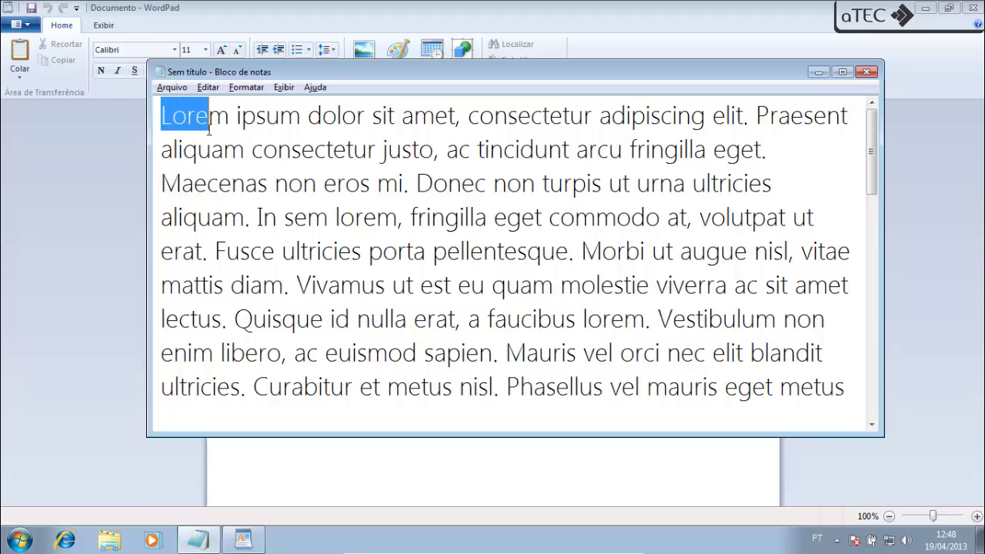
{"action": "key", "text": "ctrl+a"}
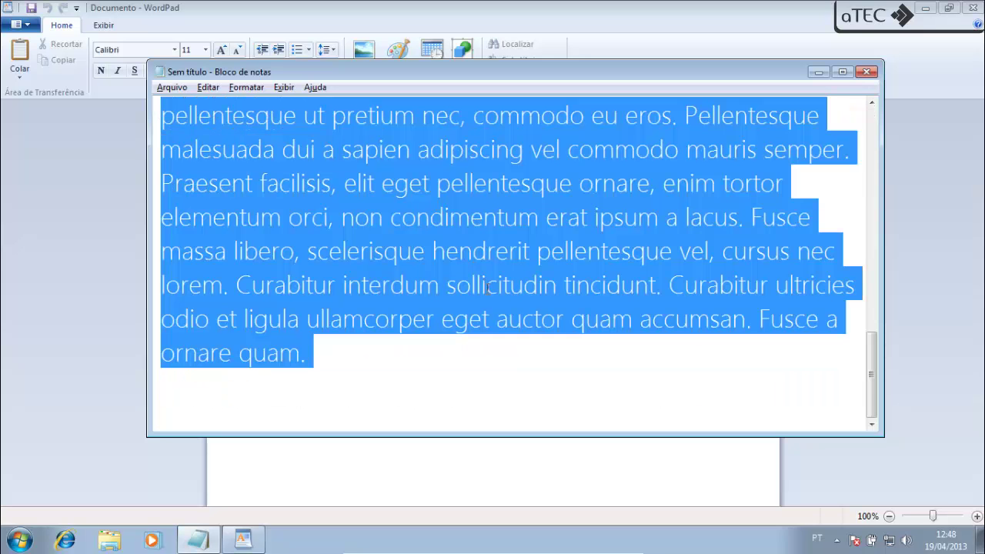
{"action": "scroll", "coordinate": [484, 287], "scroll_direction": "up", "scroll_amount": 8}
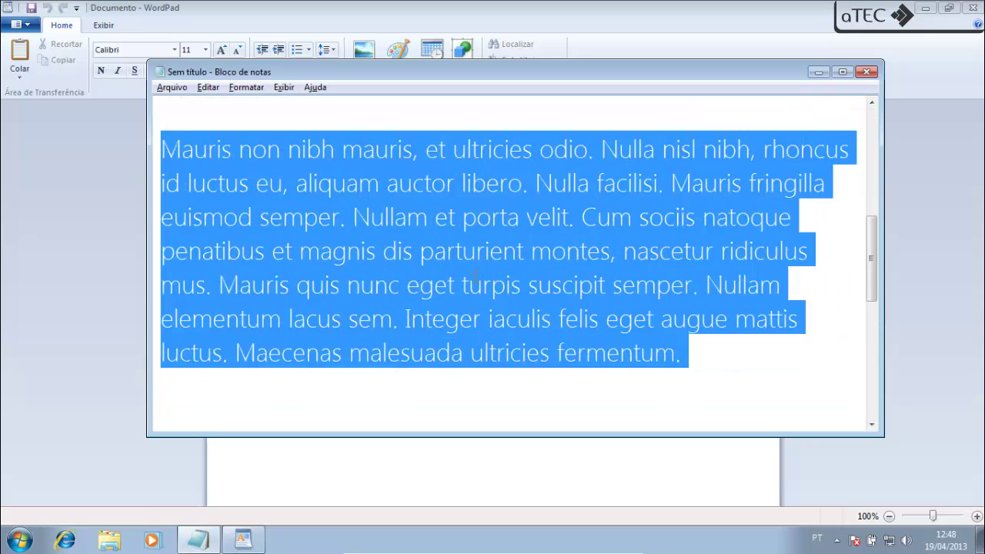
{"action": "key", "text": "ctrl+c"}
{"action": "key", "text": "alt+Tab"}
{"action": "key", "text": "ctrl+v"}
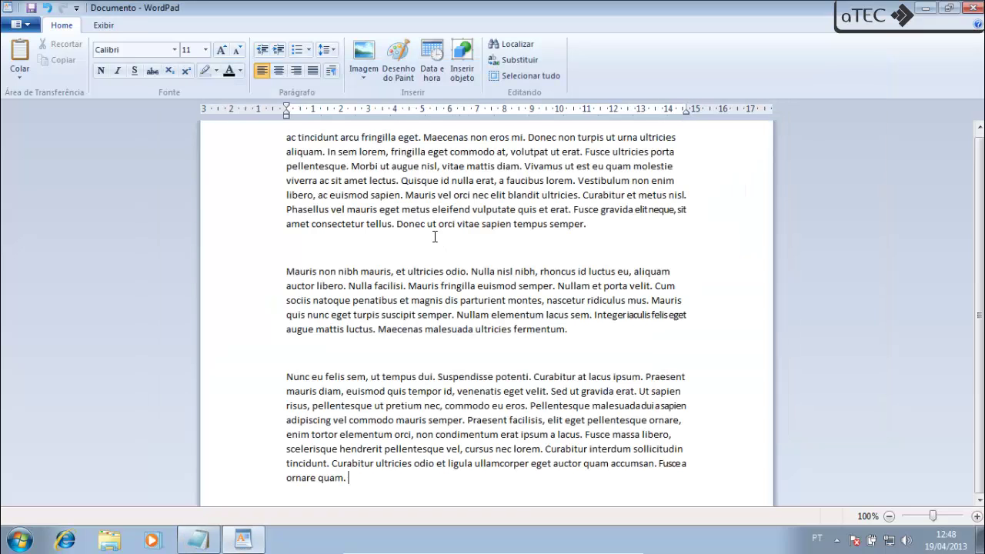
{"action": "scroll", "coordinate": [436, 240], "scroll_direction": "up", "scroll_amount": 1}
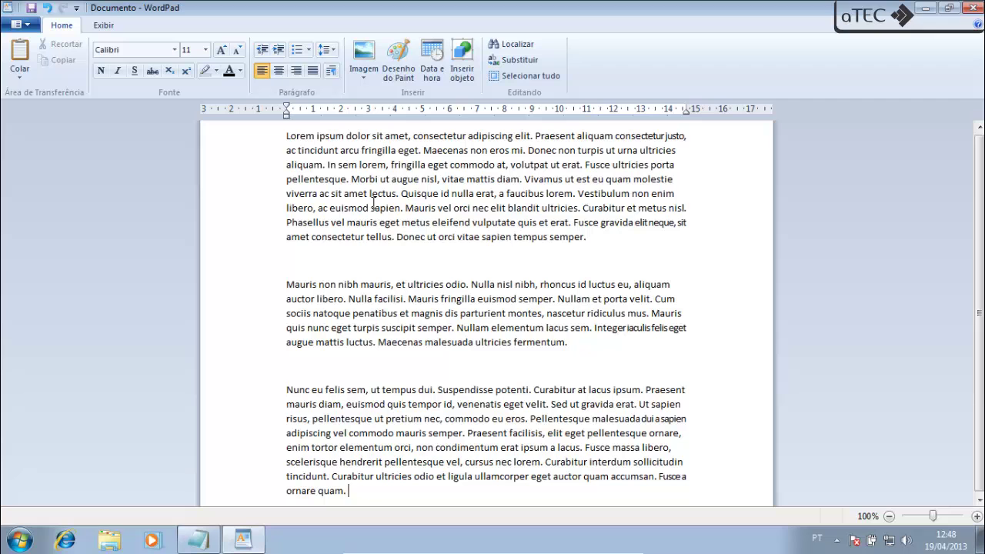
Switch to Notepad, select its whole text again from the beginning, and return to the WordPad document.
{"action": "key", "text": "alt+Tab"}
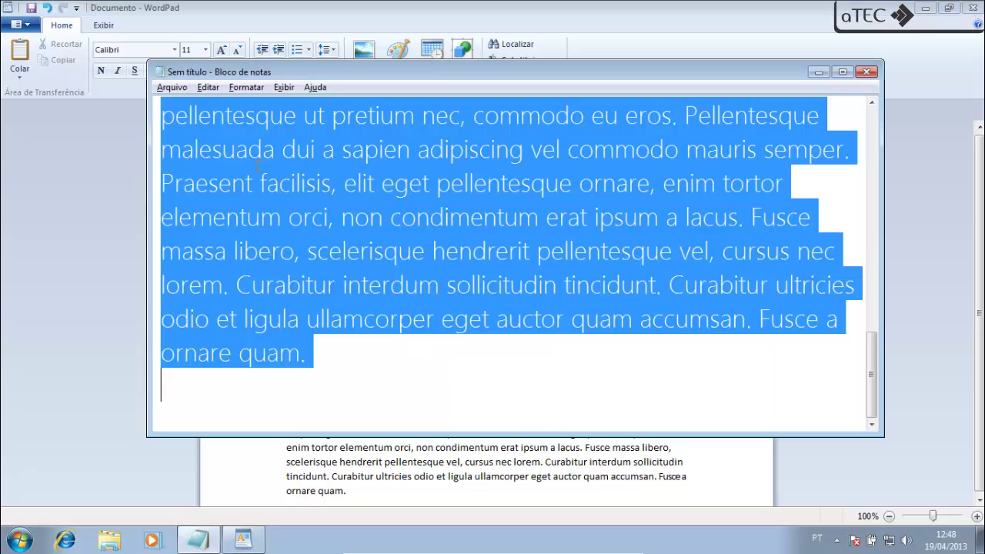
{"action": "scroll", "coordinate": [256, 166], "scroll_direction": "up", "scroll_amount": 8}
{"action": "scroll", "coordinate": [213, 138], "scroll_direction": "up", "scroll_amount": 1}
{"action": "left_click", "coordinate": [162, 120]}
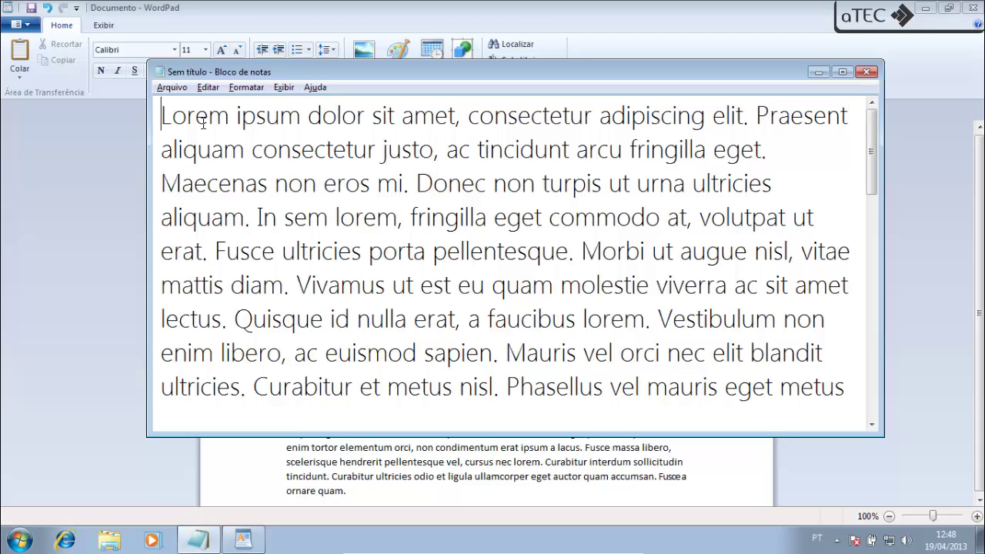
{"action": "left_click_drag", "start_coordinate": [162, 115], "coordinate": [247, 351]}
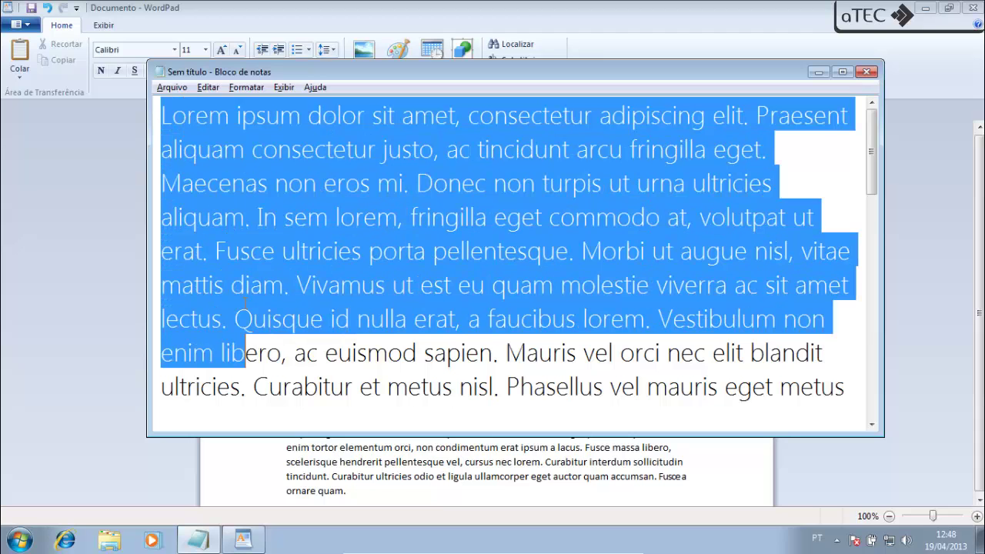
{"action": "left_click", "coordinate": [160, 115]}
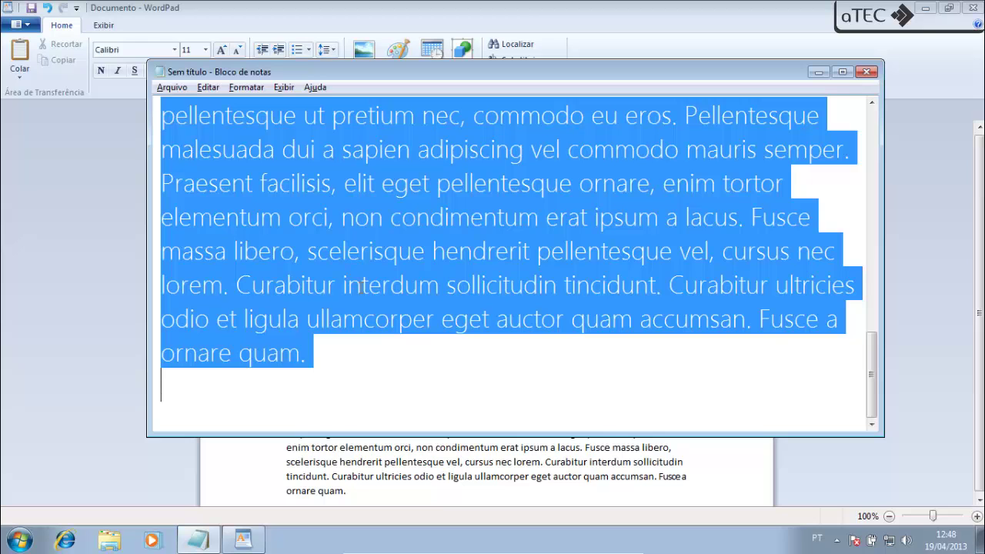
{"action": "key", "text": "alt+Tab"}
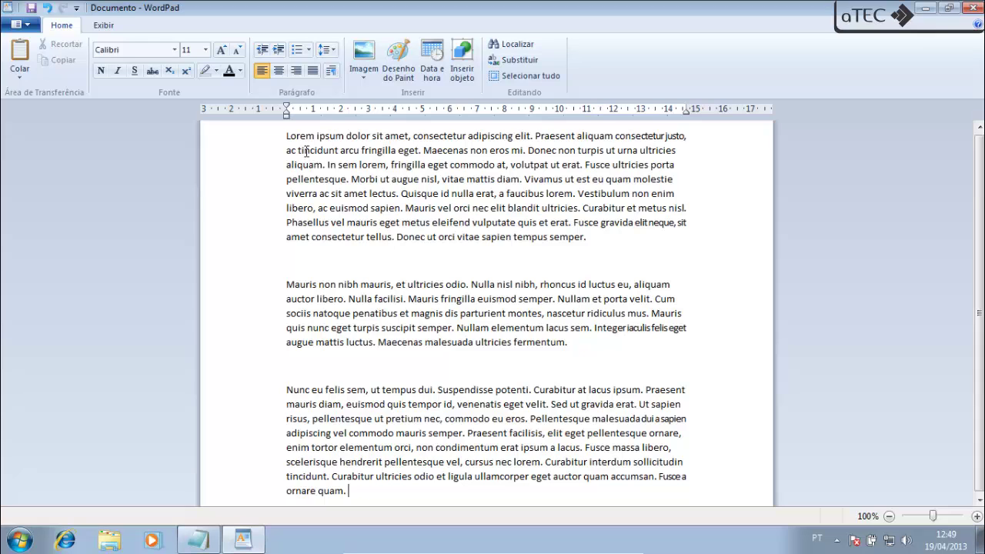
Split "Lorem ipsum dolor sit amet, consectetur adipiscing elit." into its own paragraph and centre it as a title.
{"action": "left_click", "coordinate": [279, 133]}
{"action": "left_click", "coordinate": [288, 135]}
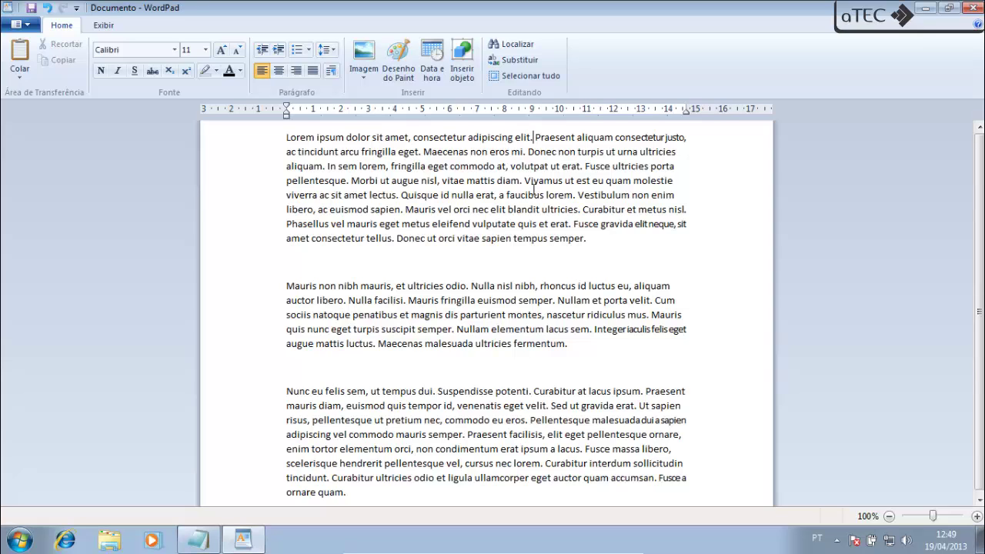
{"action": "key", "text": "Return"}
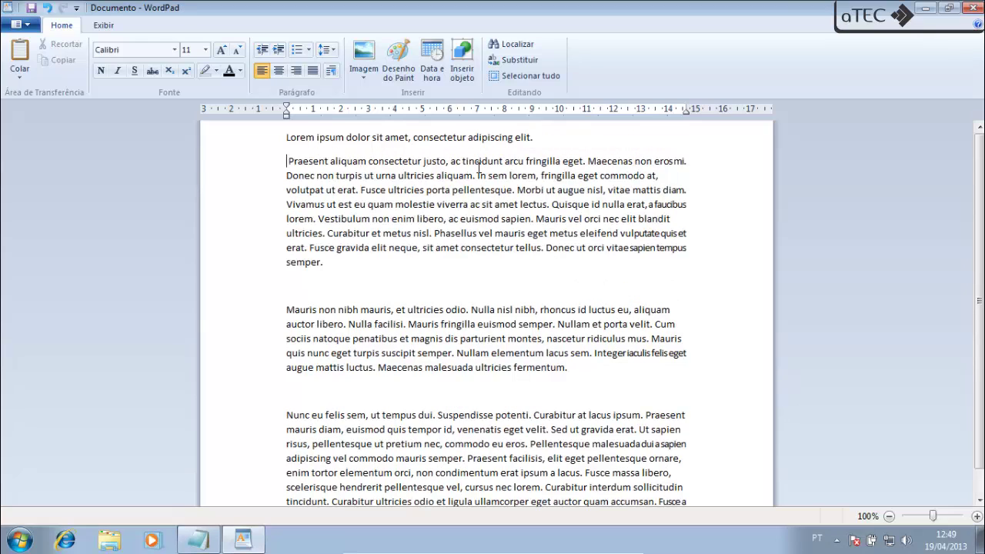
{"action": "left_click", "coordinate": [538, 141]}
{"action": "left_click", "coordinate": [279, 71]}
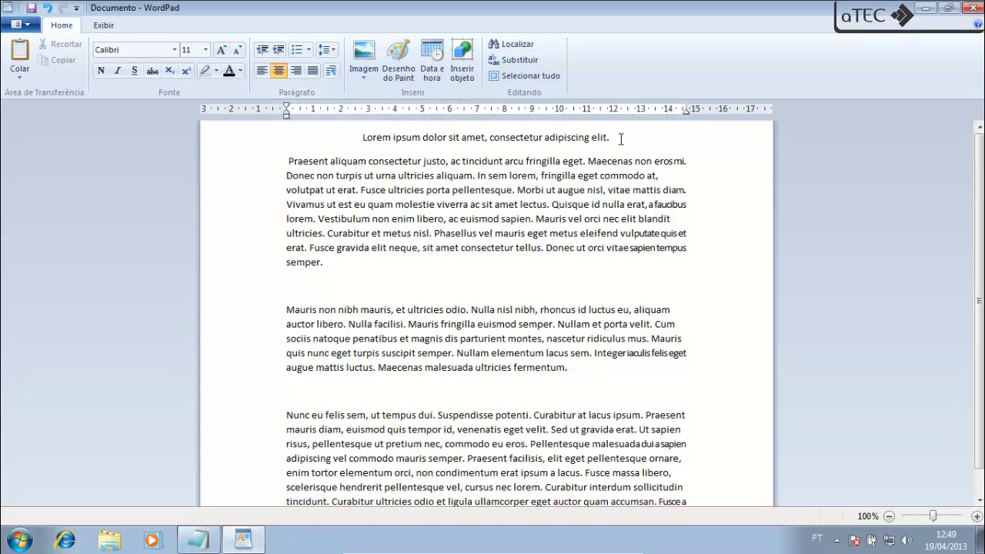
Format the whole centred title line in Verdana at font size 18.
{"action": "left_click_drag", "start_coordinate": [620, 138], "coordinate": [372, 144]}
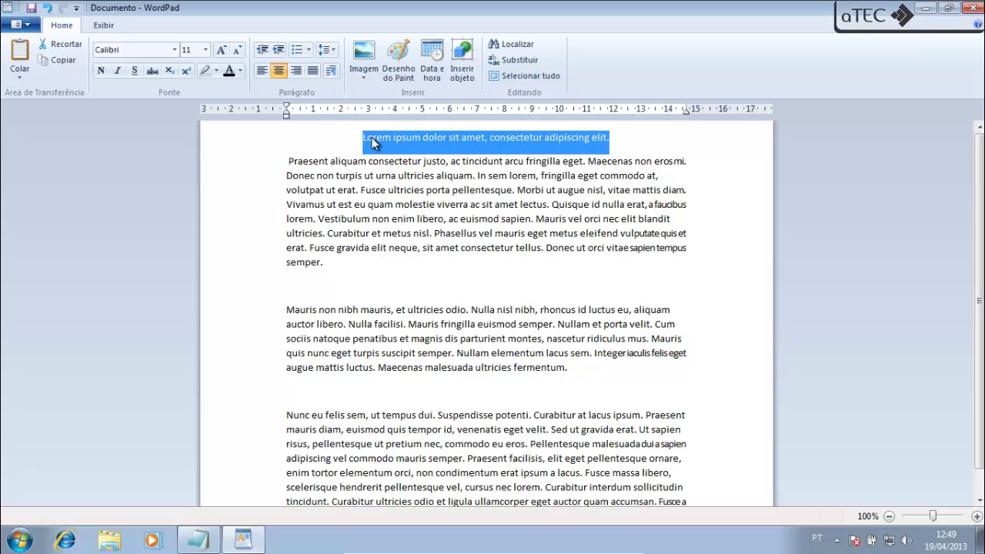
{"action": "left_click", "coordinate": [207, 49]}
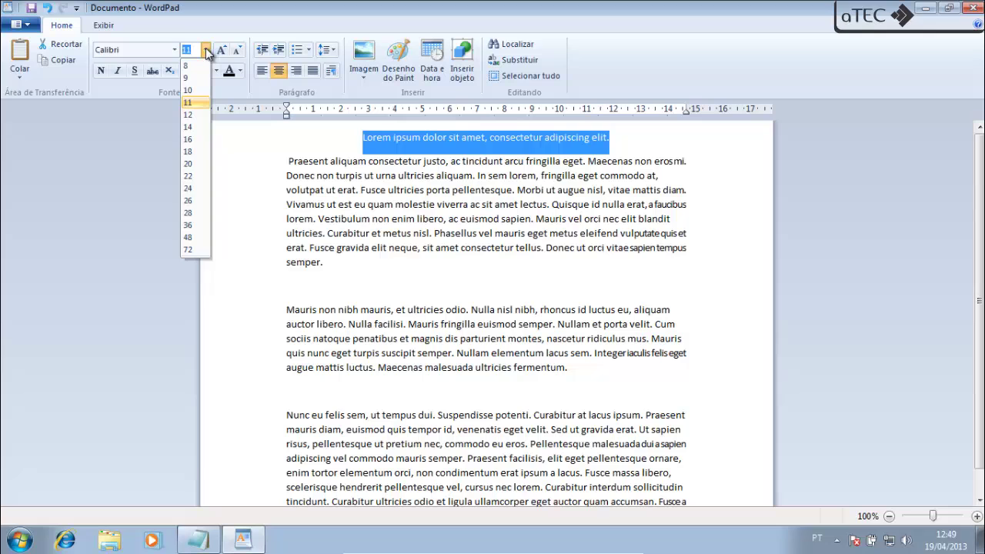
{"action": "left_click", "coordinate": [188, 152]}
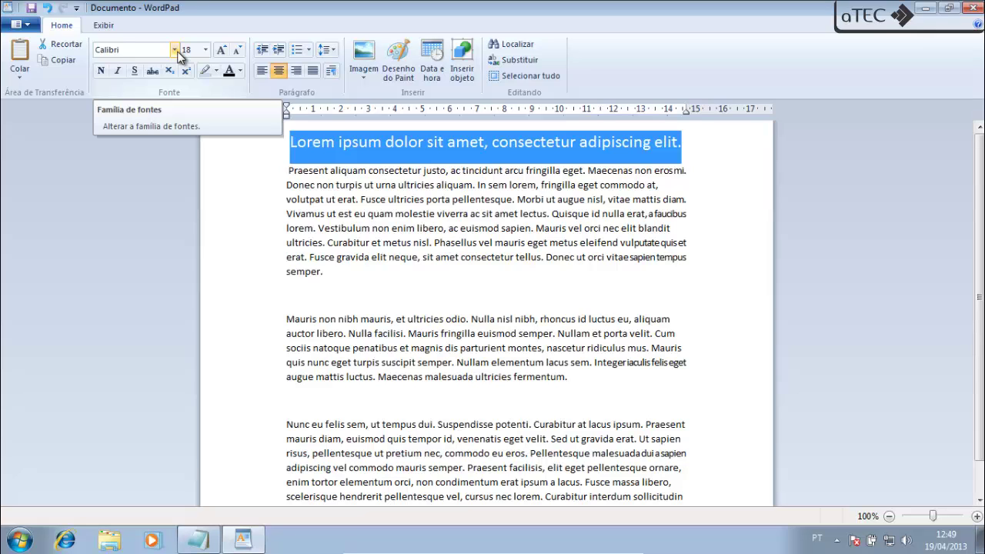
{"action": "left_click", "coordinate": [175, 51]}
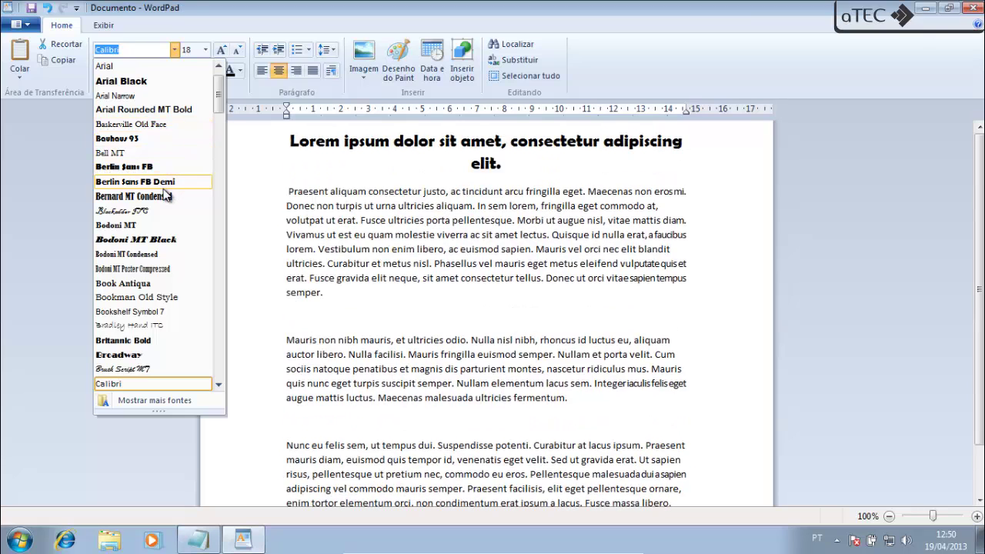
{"action": "scroll", "coordinate": [154, 231], "scroll_direction": "down", "scroll_amount": 6}
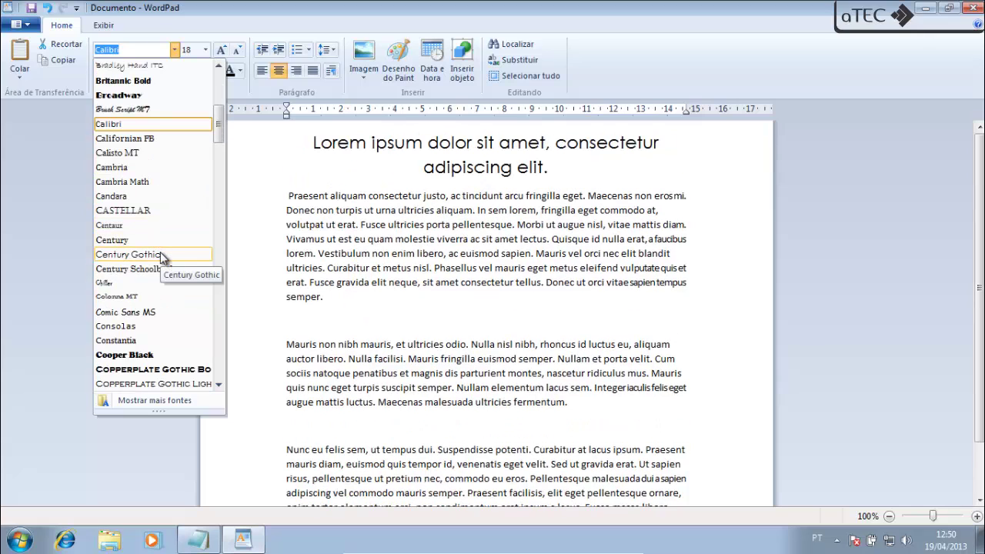
{"action": "scroll", "coordinate": [162, 259], "scroll_direction": "down", "scroll_amount": 10}
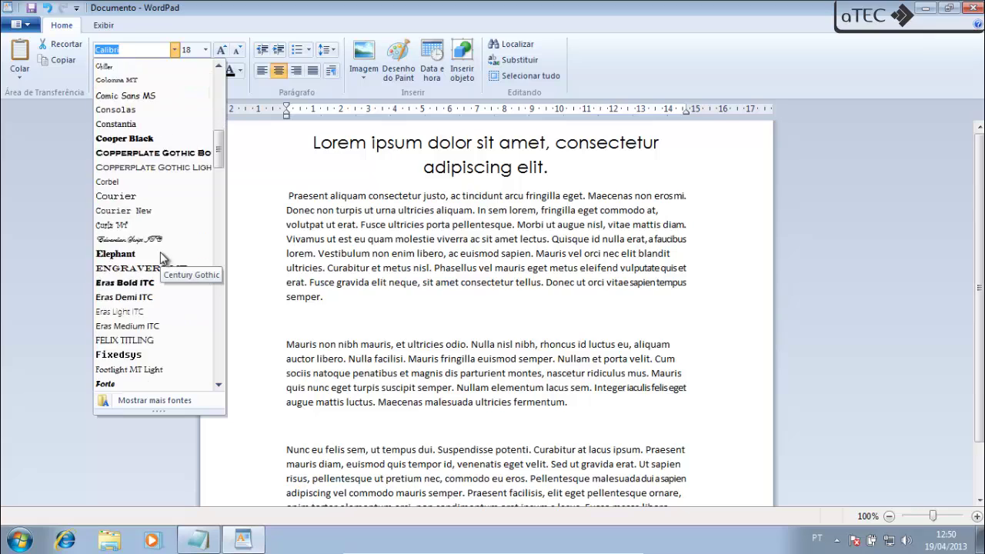
{"action": "scroll", "coordinate": [161, 259], "scroll_direction": "down", "scroll_amount": 15}
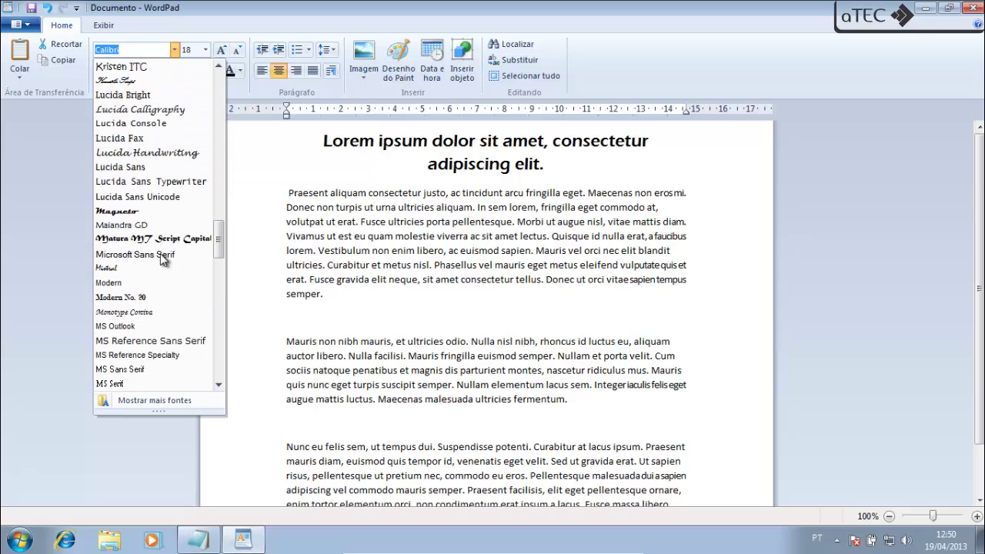
{"action": "scroll", "coordinate": [160, 254], "scroll_direction": "down", "scroll_amount": 12}
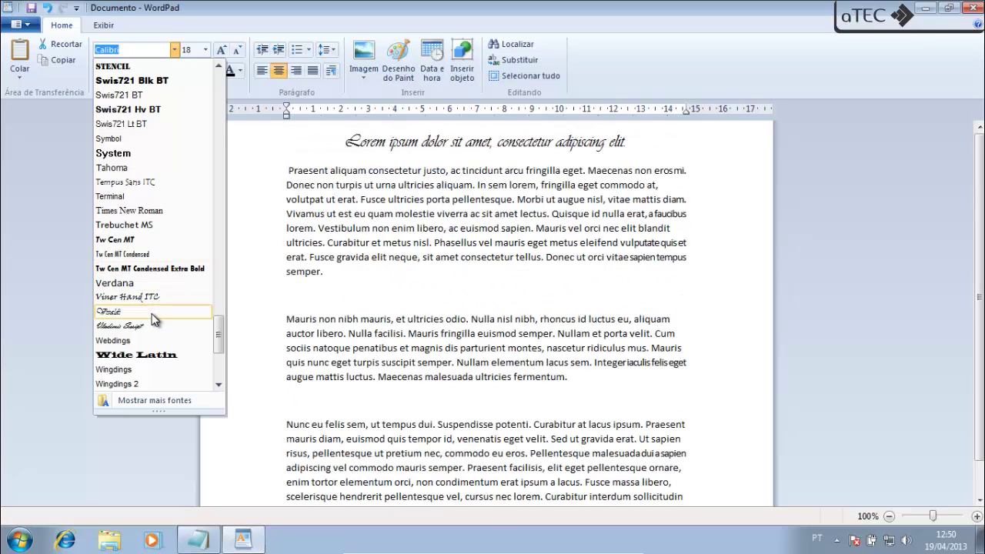
{"action": "left_click", "coordinate": [147, 283]}
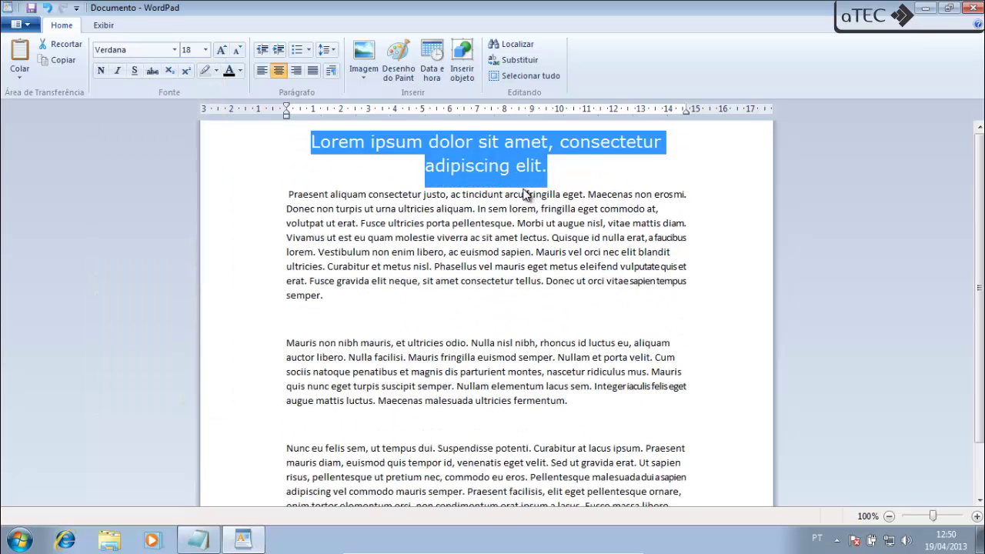
Set the title line's font size to 14 and deselect it.
{"action": "left_click", "coordinate": [206, 50]}
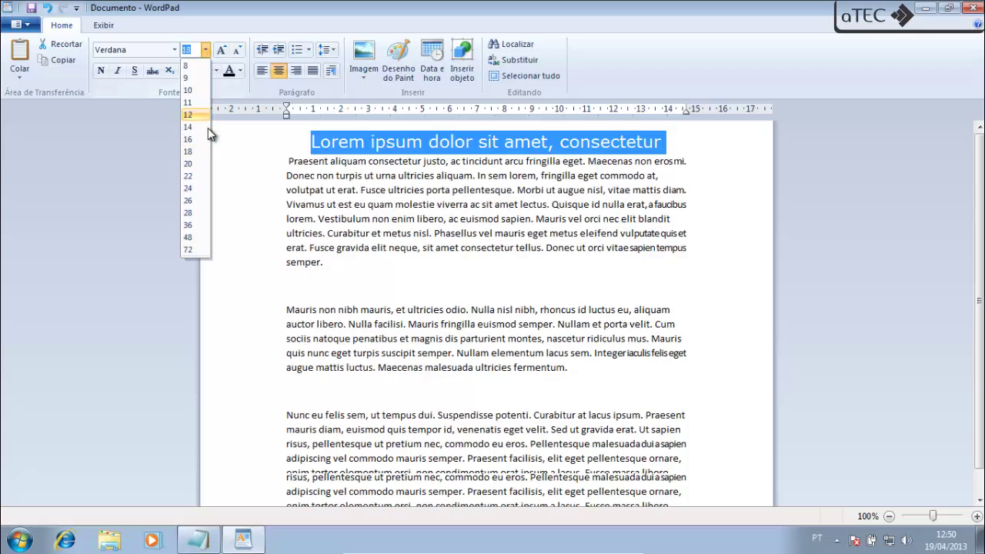
{"action": "left_click", "coordinate": [196, 128]}
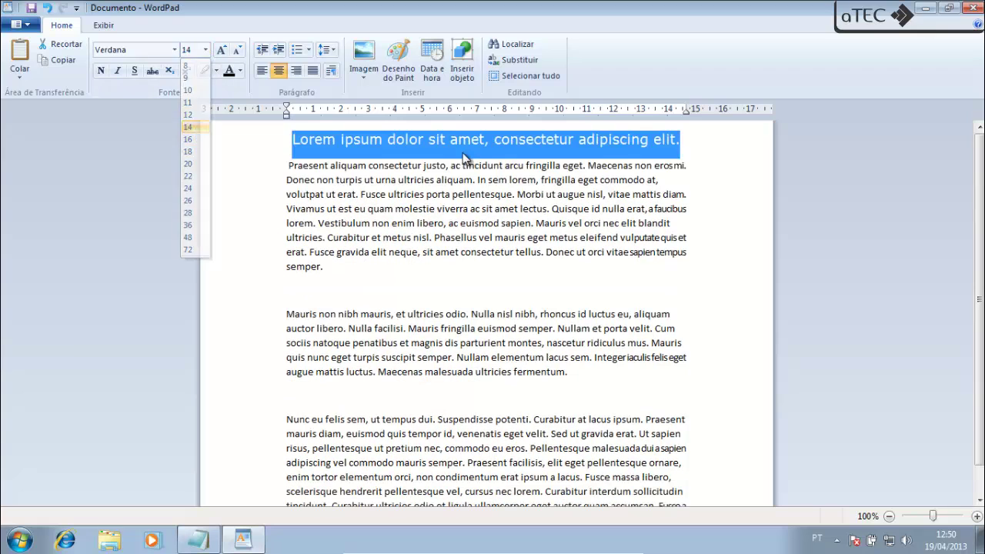
{"action": "left_click", "coordinate": [684, 139]}
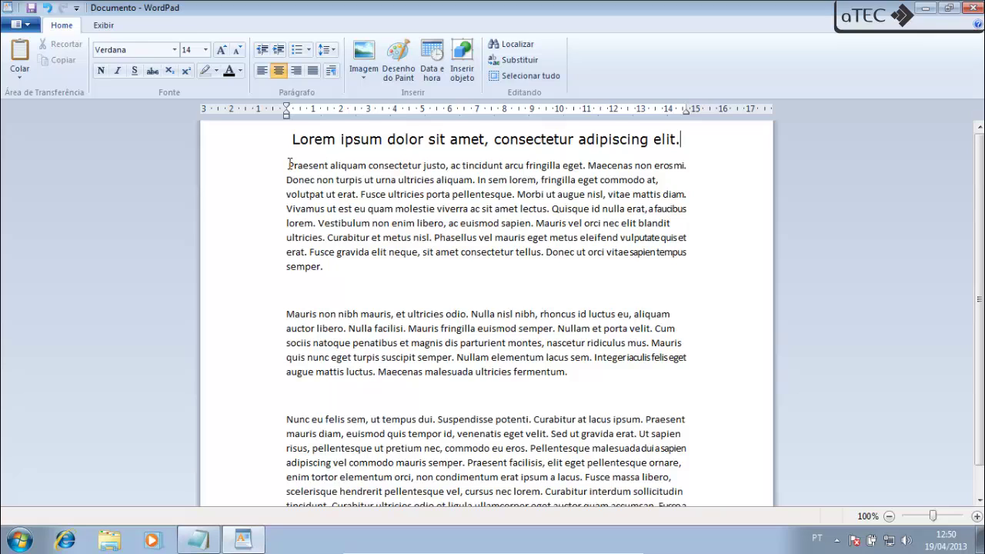
Change the font of all three body paragraphs below the title to Century Gothic.
{"action": "left_click_drag", "start_coordinate": [289, 164], "coordinate": [351, 490]}
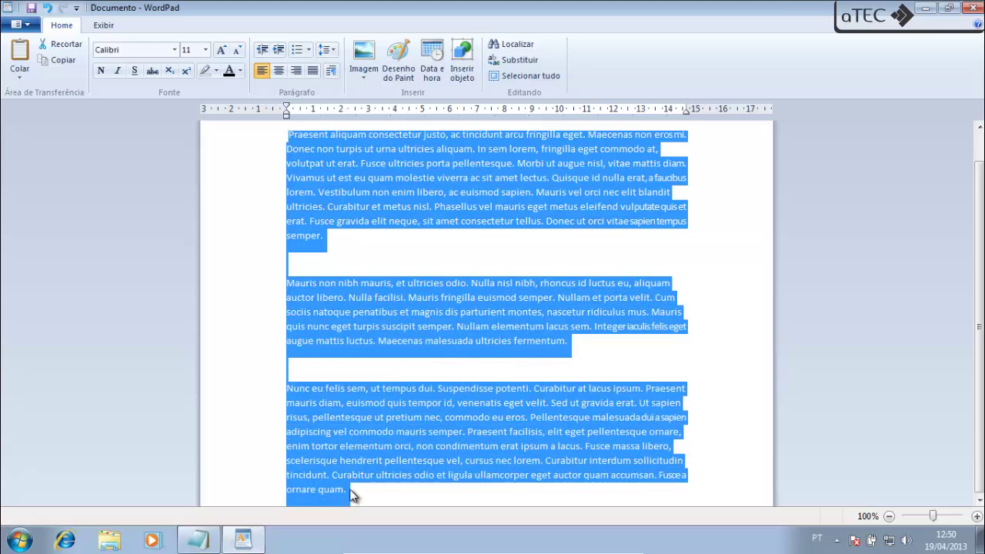
{"action": "scroll", "coordinate": [421, 400], "scroll_direction": "up", "scroll_amount": 1}
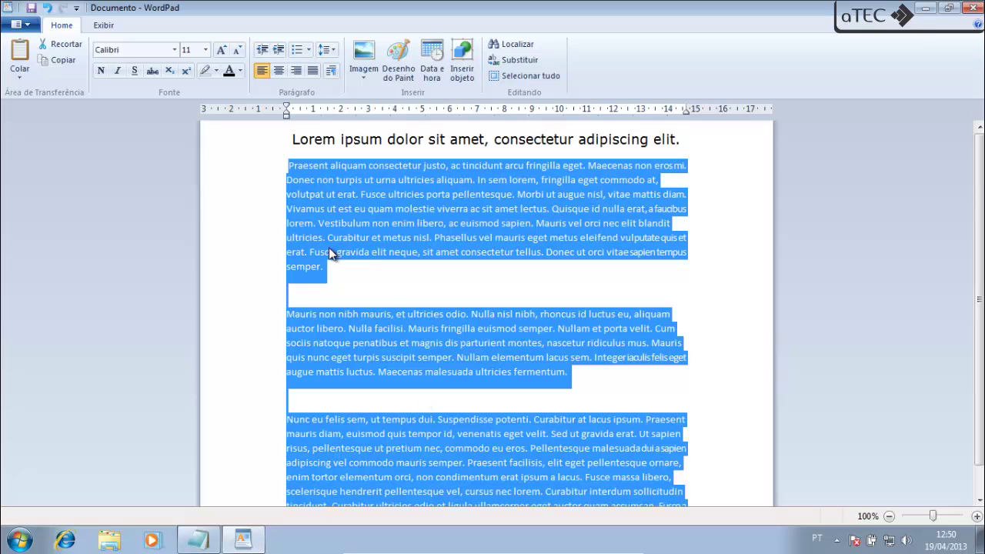
{"action": "left_click", "coordinate": [175, 51]}
{"action": "scroll", "coordinate": [154, 308], "scroll_direction": "down", "scroll_amount": 3}
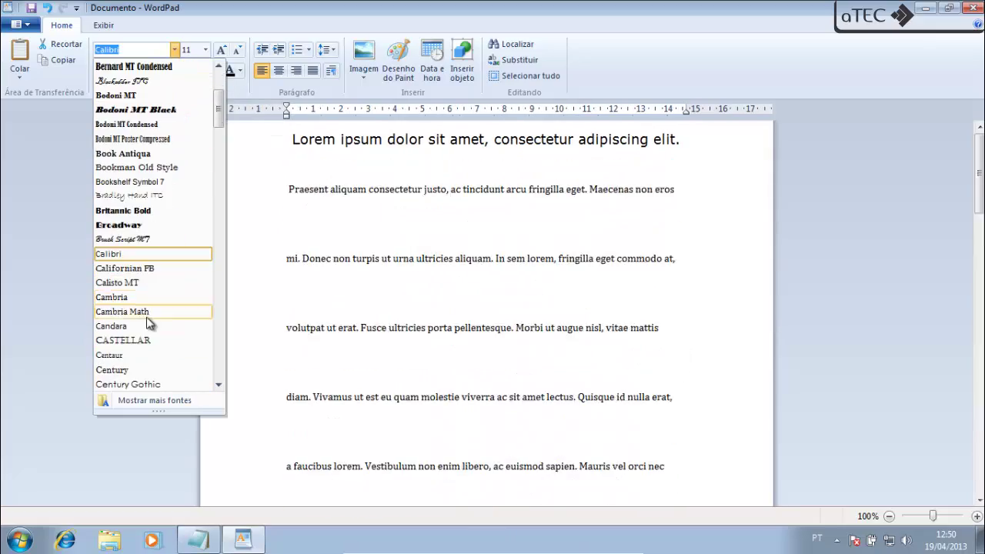
{"action": "left_click", "coordinate": [146, 339]}
{"action": "scroll", "coordinate": [511, 373], "scroll_direction": "up", "scroll_amount": 3}
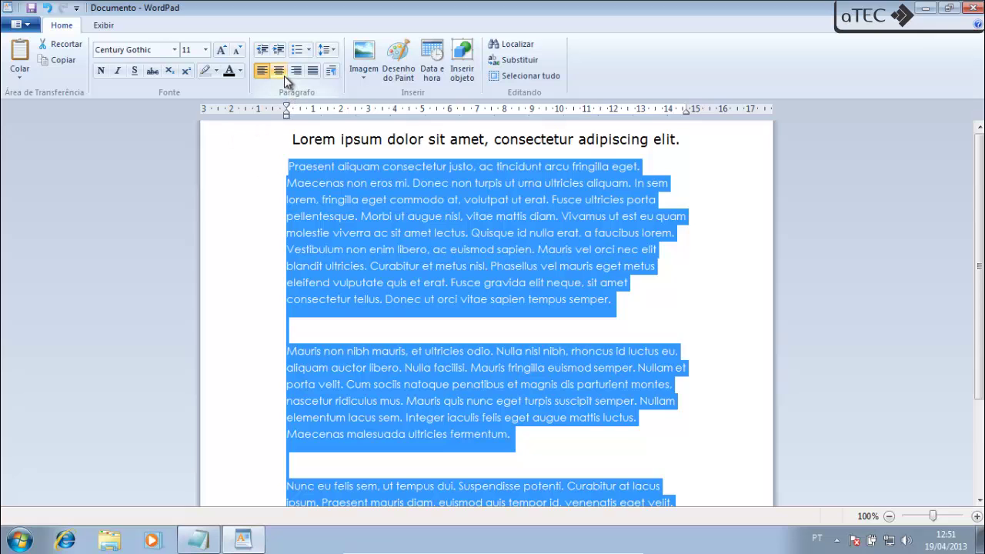
Try right, left and centre alignment on the selected body paragraphs.
{"action": "left_click", "coordinate": [296, 72]}
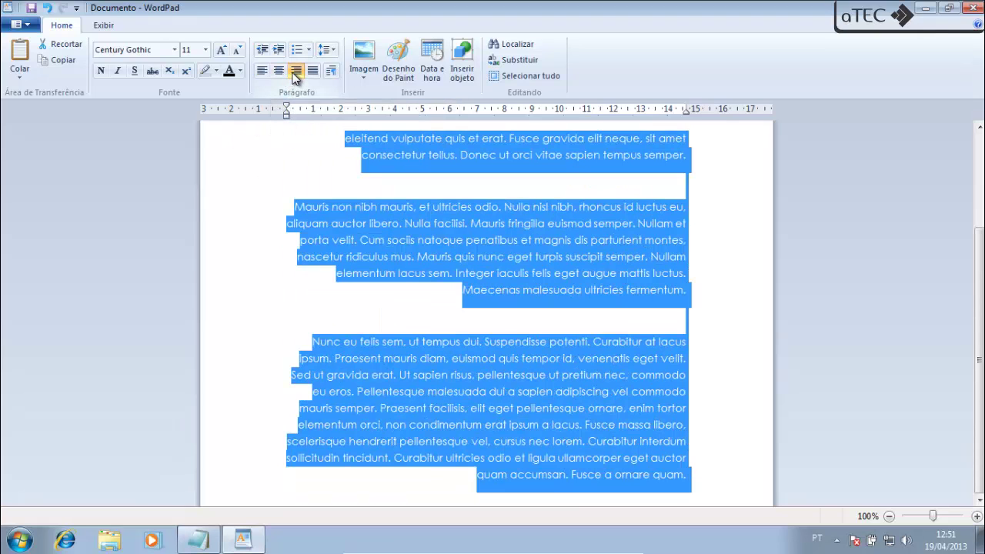
{"action": "scroll", "coordinate": [462, 224], "scroll_direction": "up", "scroll_amount": 3}
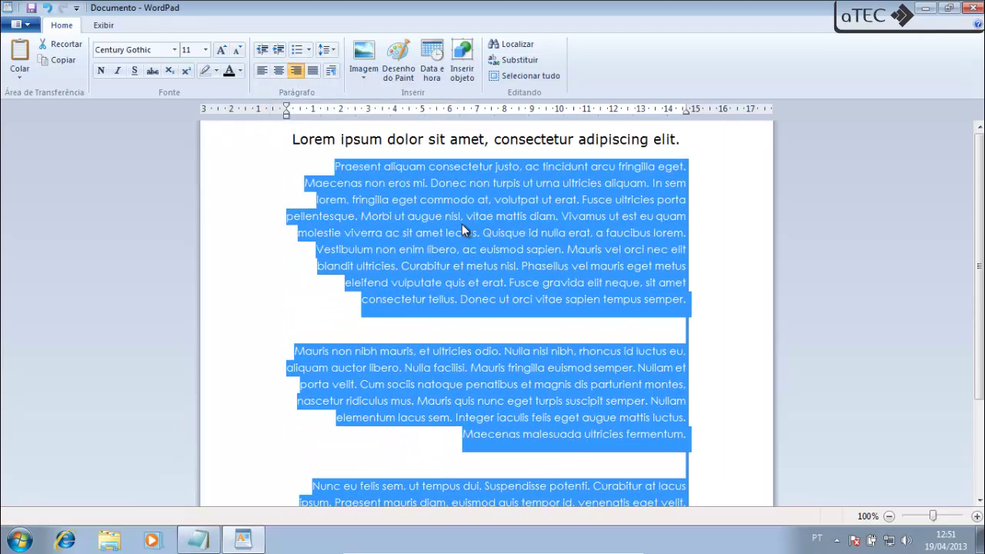
{"action": "left_click", "coordinate": [262, 71]}
{"action": "scroll", "coordinate": [398, 244], "scroll_direction": "up", "scroll_amount": 3}
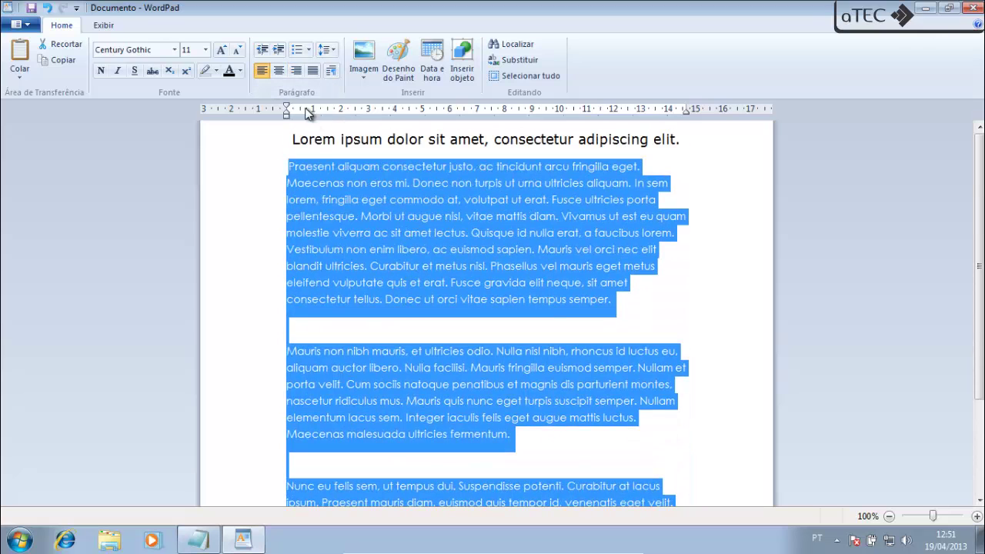
{"action": "left_click", "coordinate": [284, 72]}
{"action": "scroll", "coordinate": [390, 194], "scroll_direction": "up", "scroll_amount": 3}
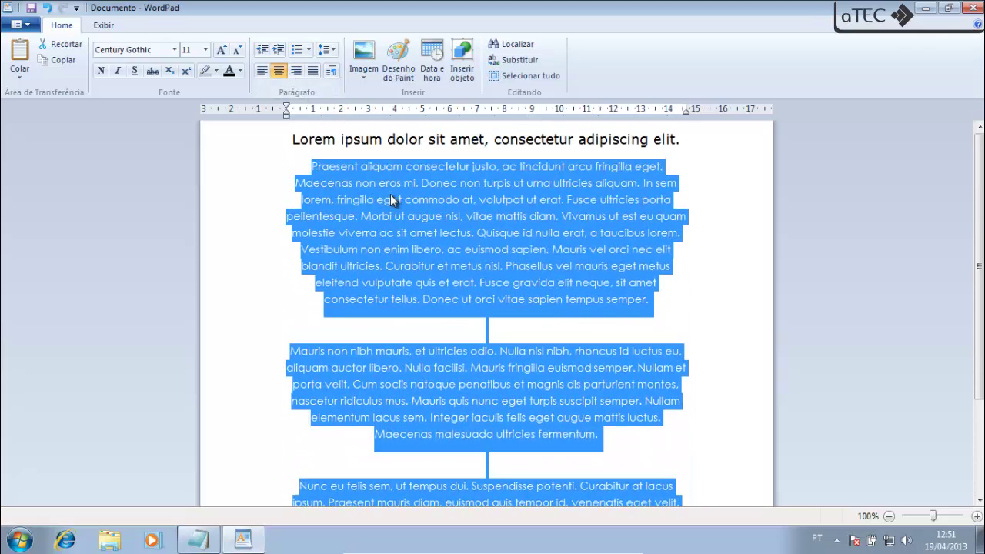
Justify the selected body paragraphs and deselect them, placing the cursor before "Praesent".
{"action": "left_click", "coordinate": [313, 71]}
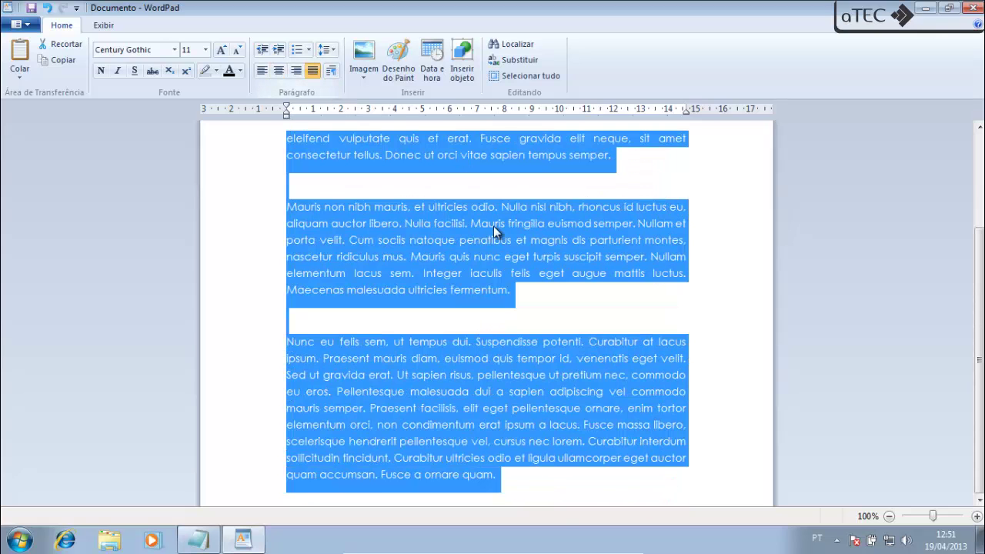
{"action": "scroll", "coordinate": [496, 231], "scroll_direction": "up", "scroll_amount": 3}
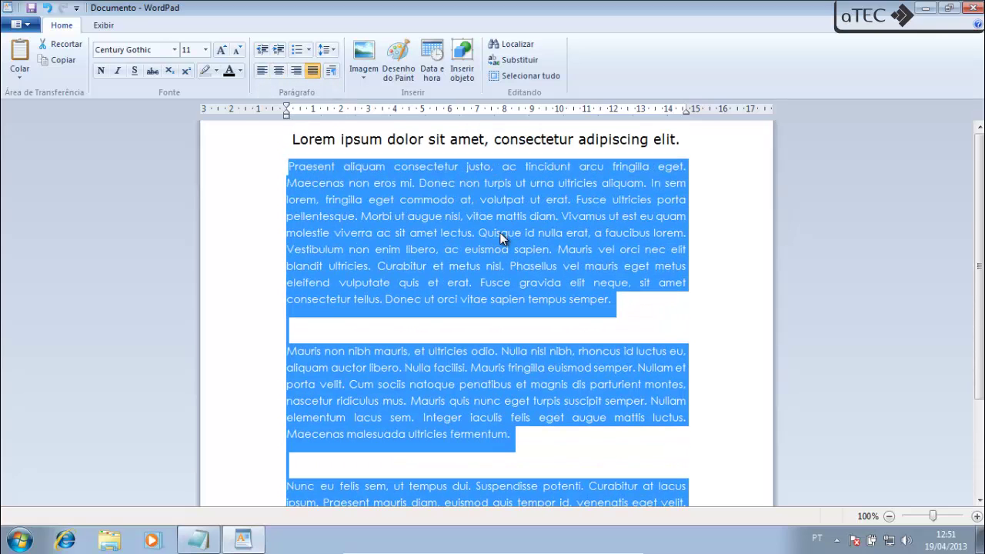
{"action": "left_click", "coordinate": [399, 170]}
{"action": "left_click", "coordinate": [287, 166]}
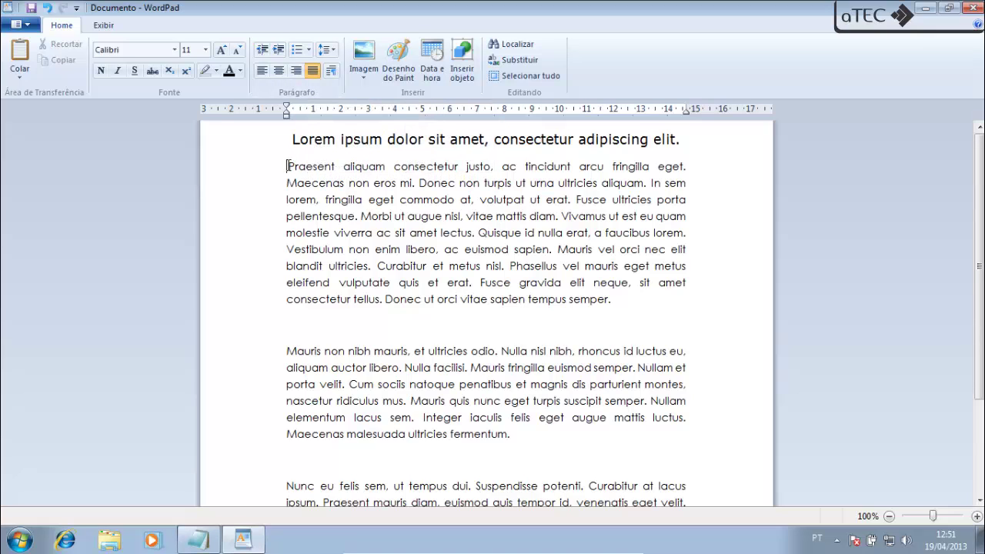
Select all the body paragraphs below the title and set their line spacing to 1.0.
{"action": "left_click_drag", "start_coordinate": [287, 166], "coordinate": [515, 490]}
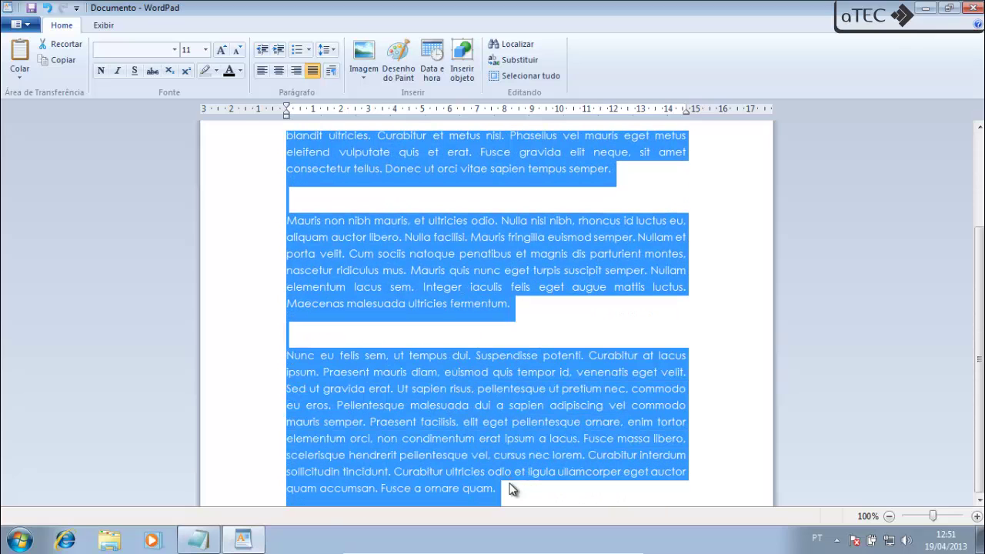
{"action": "scroll", "coordinate": [415, 356], "scroll_direction": "up", "scroll_amount": 3}
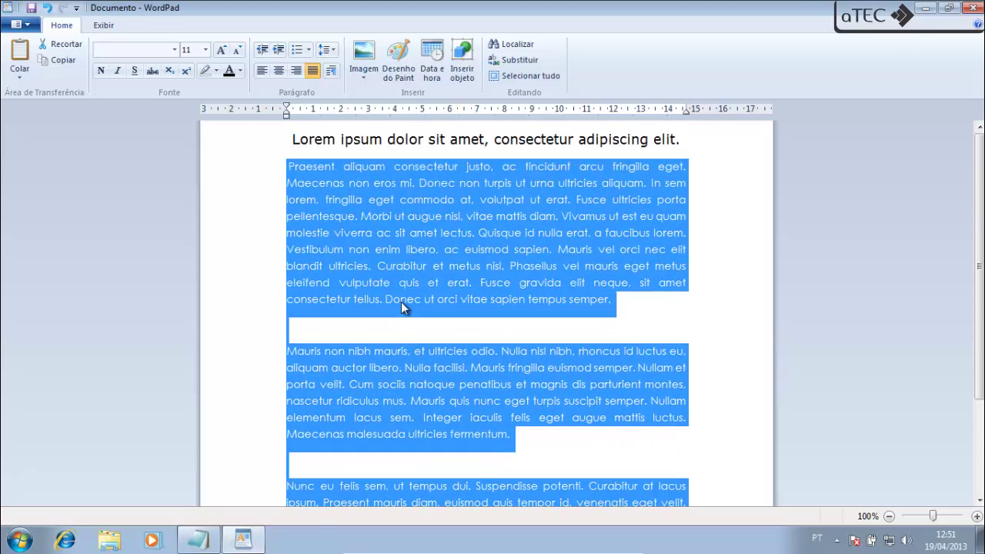
{"action": "left_click", "coordinate": [331, 52]}
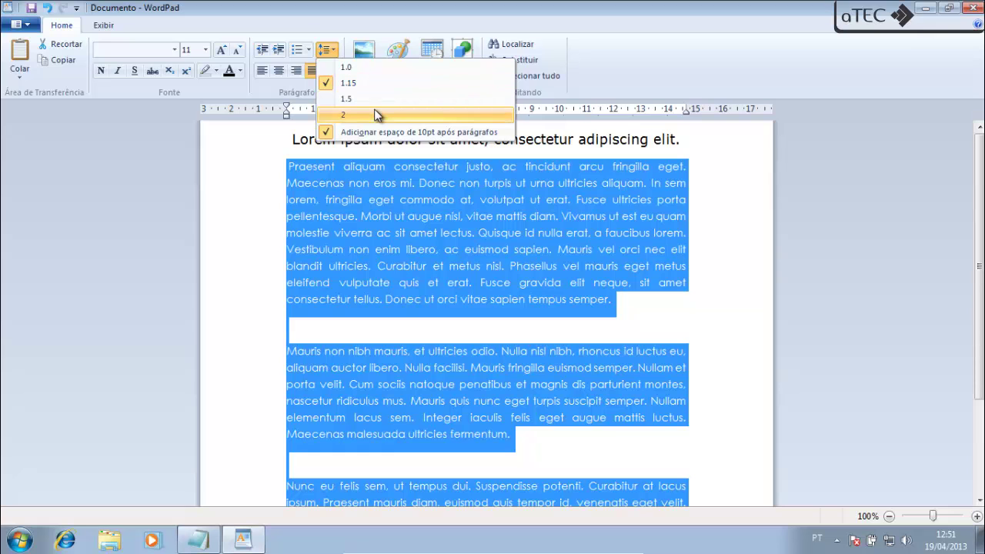
{"action": "left_click", "coordinate": [367, 67]}
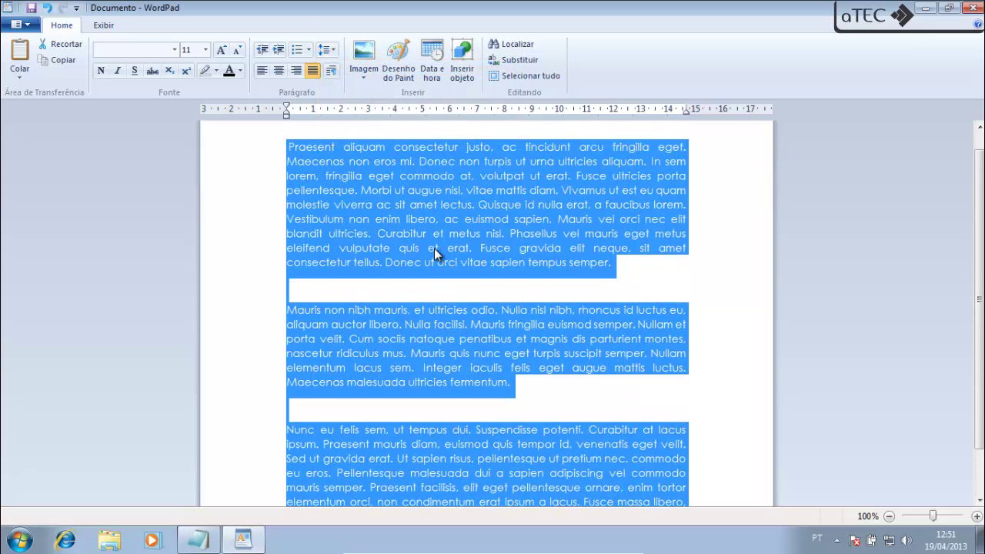
{"action": "scroll", "coordinate": [501, 218], "scroll_direction": "up", "scroll_amount": 1}
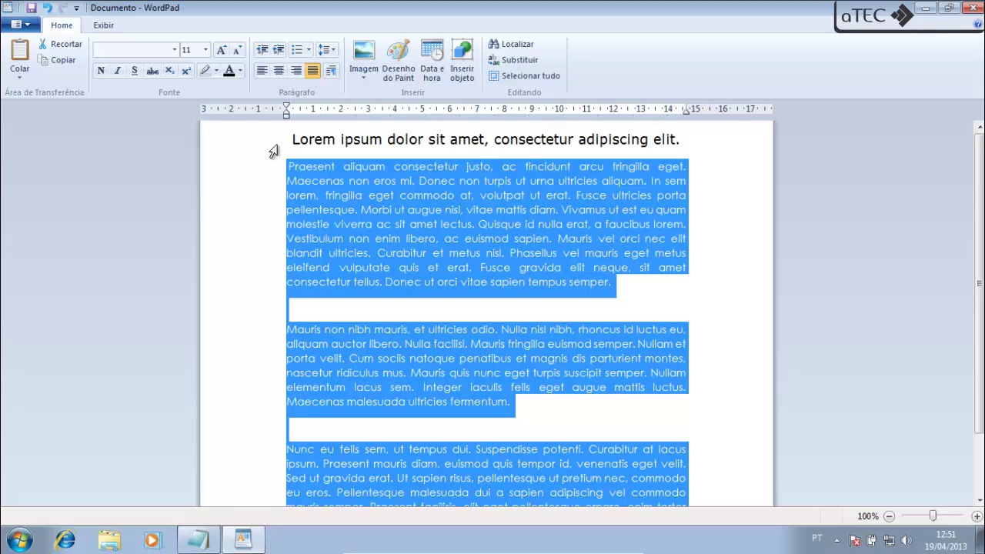
Try bold on the selected body paragraphs and remove it again.
{"action": "left_click", "coordinate": [103, 70]}
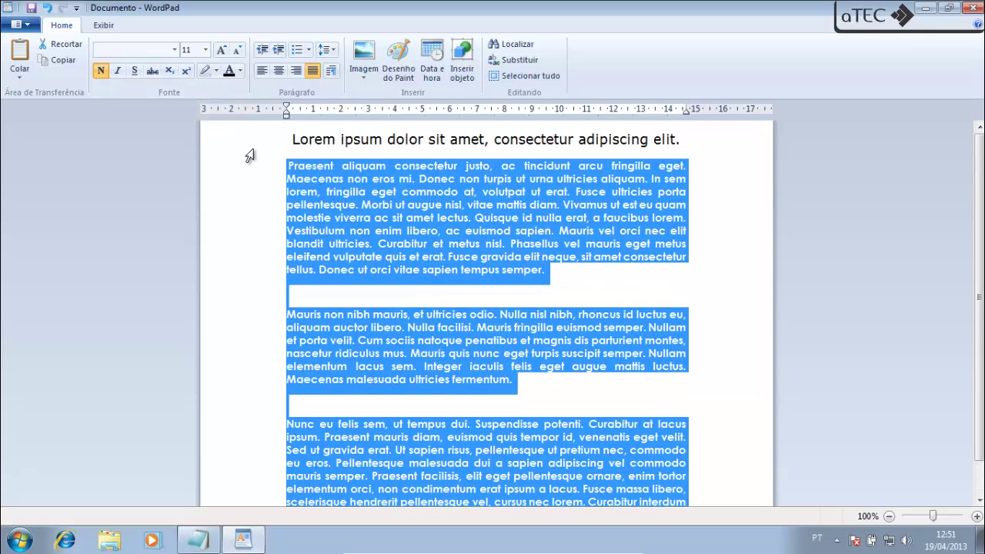
{"action": "left_click", "coordinate": [103, 71]}
{"action": "scroll", "coordinate": [428, 317], "scroll_direction": "up", "scroll_amount": 3}
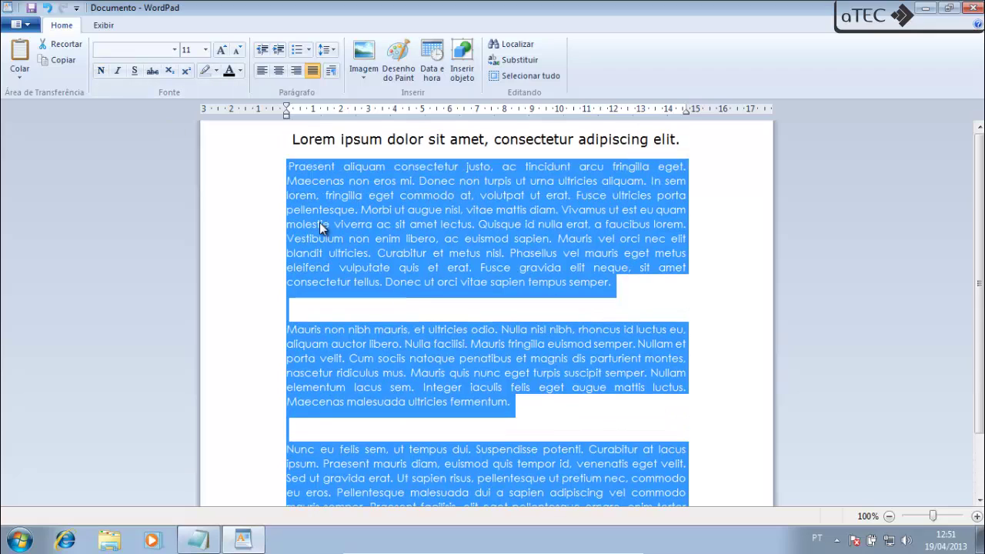
Colour the selected body text light blue, deselect it and review the paragraphs.
{"action": "left_click", "coordinate": [240, 71]}
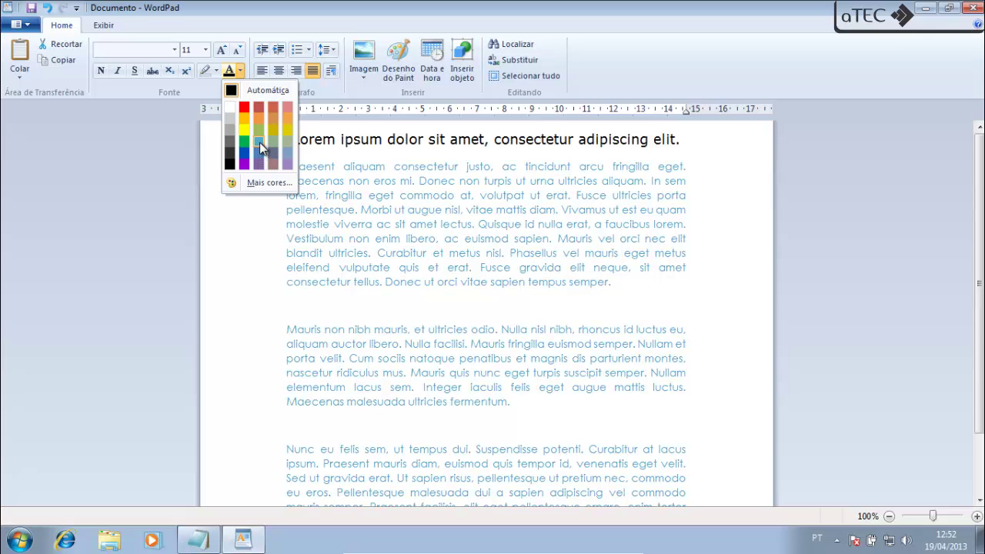
{"action": "left_click", "coordinate": [260, 142]}
{"action": "scroll", "coordinate": [421, 248], "scroll_direction": "up", "scroll_amount": 3}
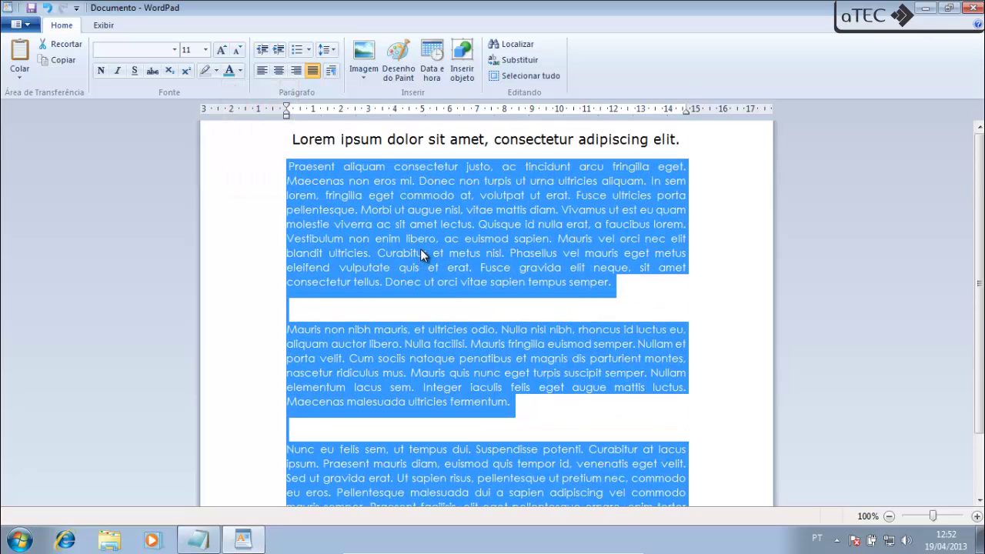
{"action": "left_click", "coordinate": [548, 198]}
{"action": "scroll", "coordinate": [551, 335], "scroll_direction": "down", "scroll_amount": 2}
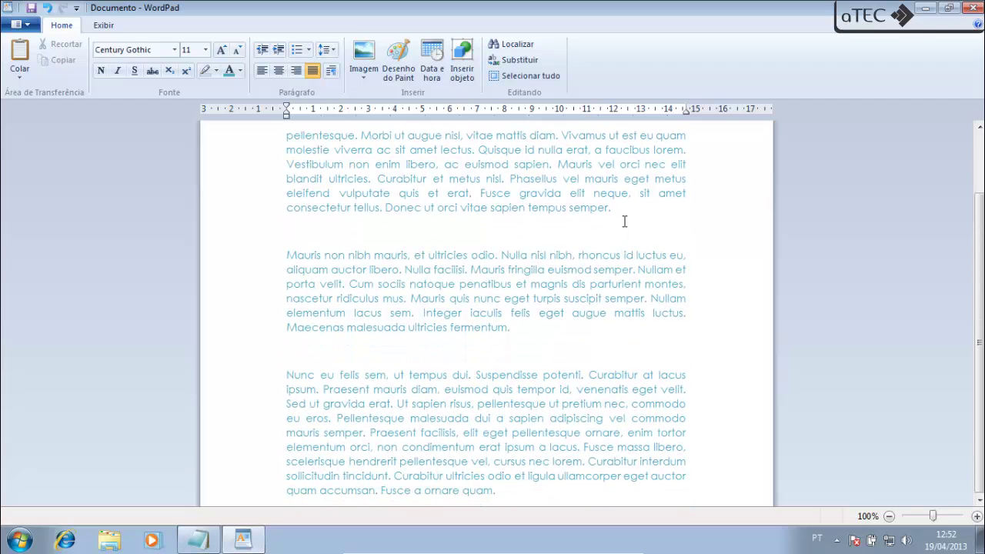
{"action": "scroll", "coordinate": [623, 225], "scroll_direction": "up", "scroll_amount": 2}
{"action": "scroll", "coordinate": [539, 292], "scroll_direction": "down", "scroll_amount": 2}
Reselect all the body paragraphs, set their text colour back to Automática and deselect them.
{"action": "left_click_drag", "start_coordinate": [501, 495], "coordinate": [276, 164]}
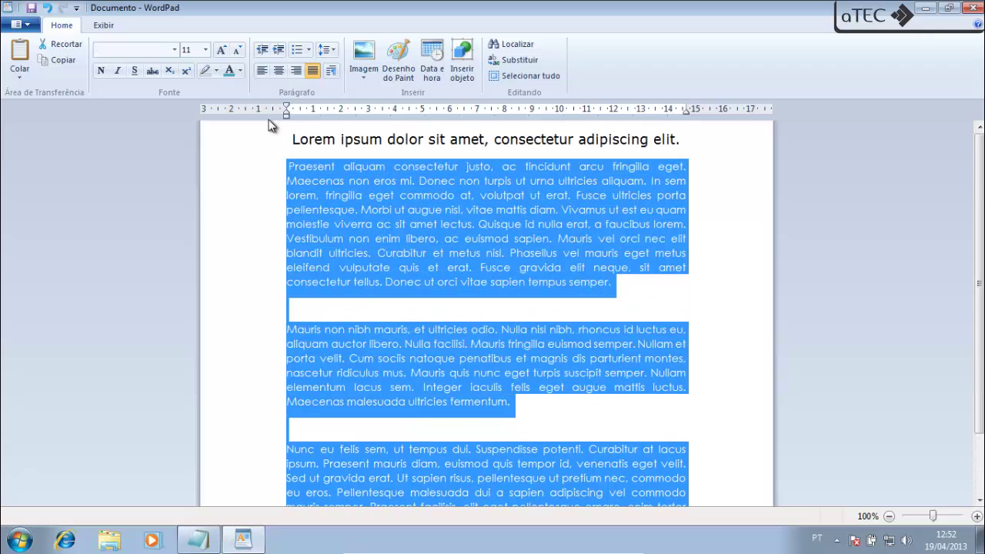
{"action": "left_click", "coordinate": [241, 70]}
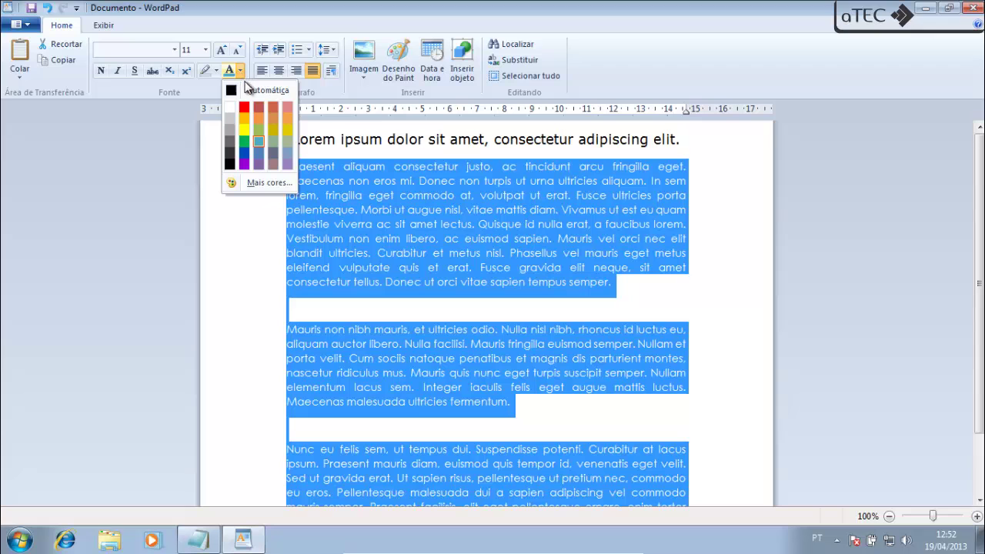
{"action": "left_click", "coordinate": [255, 90]}
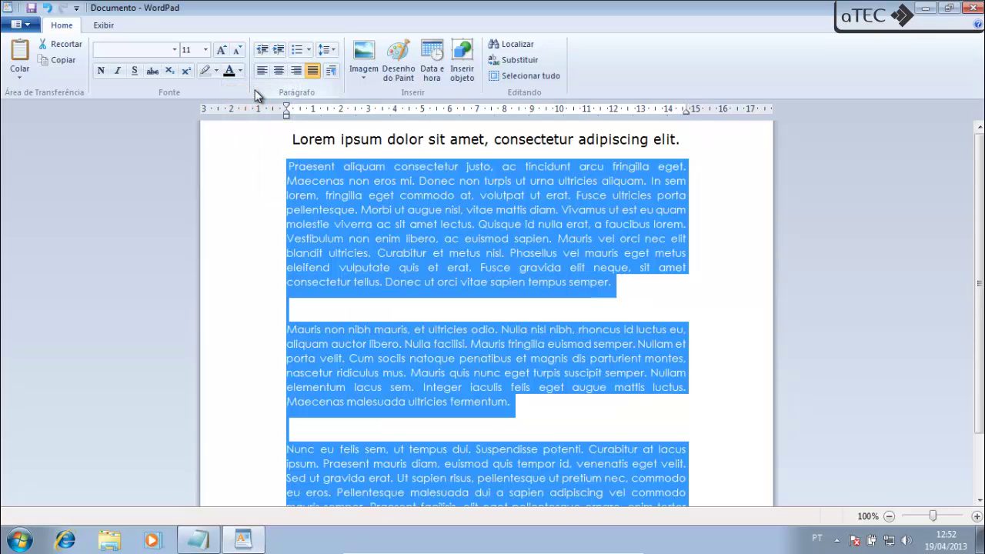
{"action": "left_click", "coordinate": [346, 167]}
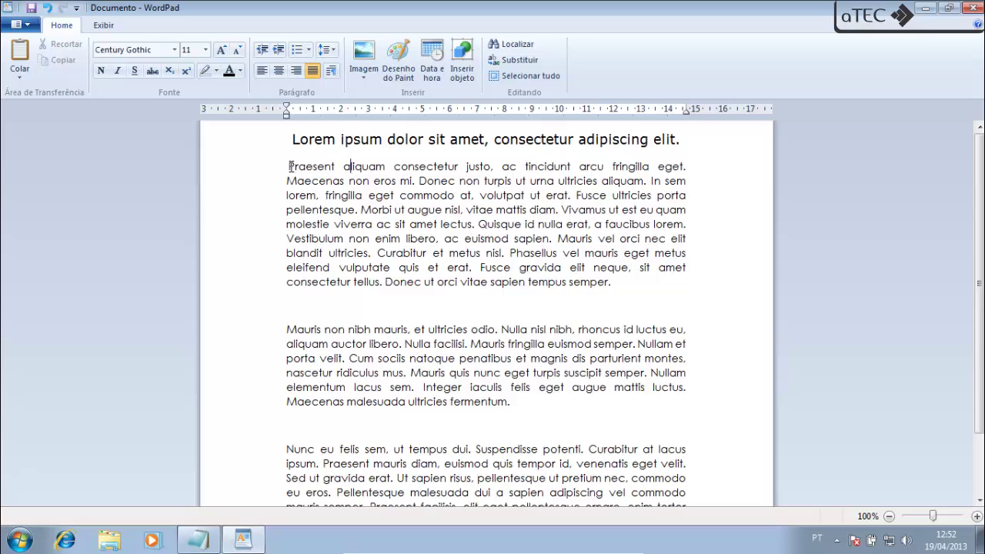
Underline the word "aliquam" and make "consectetur" bold in the first line of the body text.
{"action": "left_click_drag", "start_coordinate": [343, 166], "coordinate": [386, 167]}
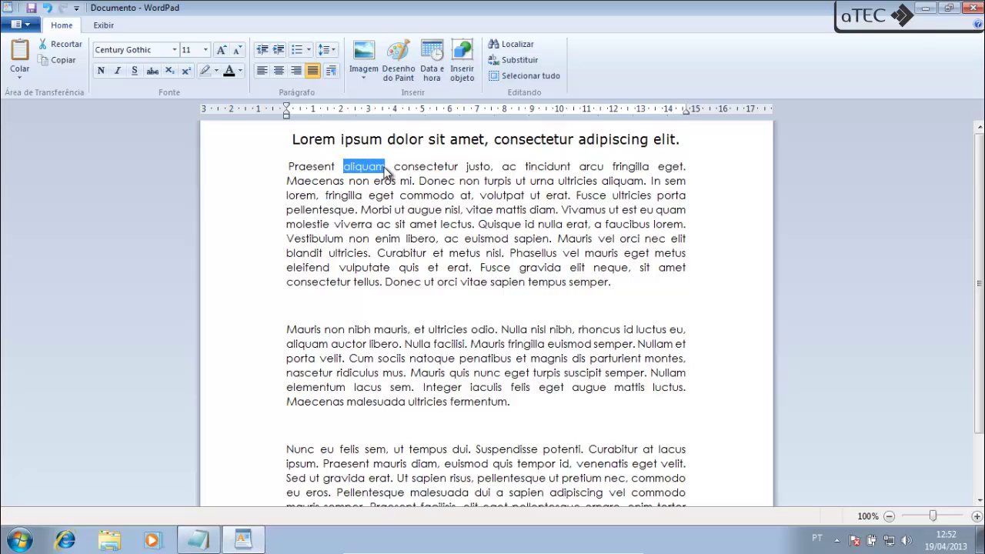
{"action": "left_click", "coordinate": [135, 72]}
{"action": "left_click_drag", "start_coordinate": [394, 167], "coordinate": [457, 166]}
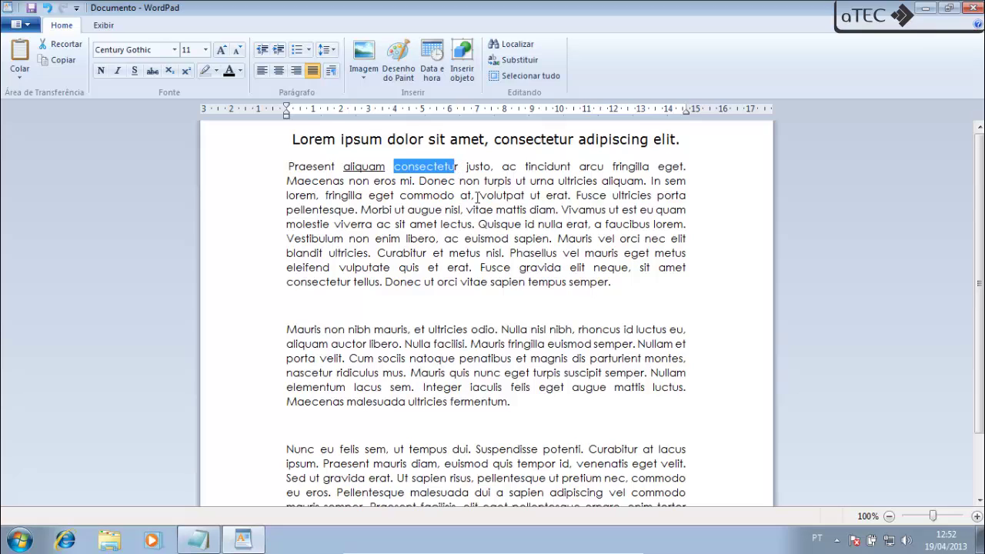
{"action": "left_click", "coordinate": [100, 70]}
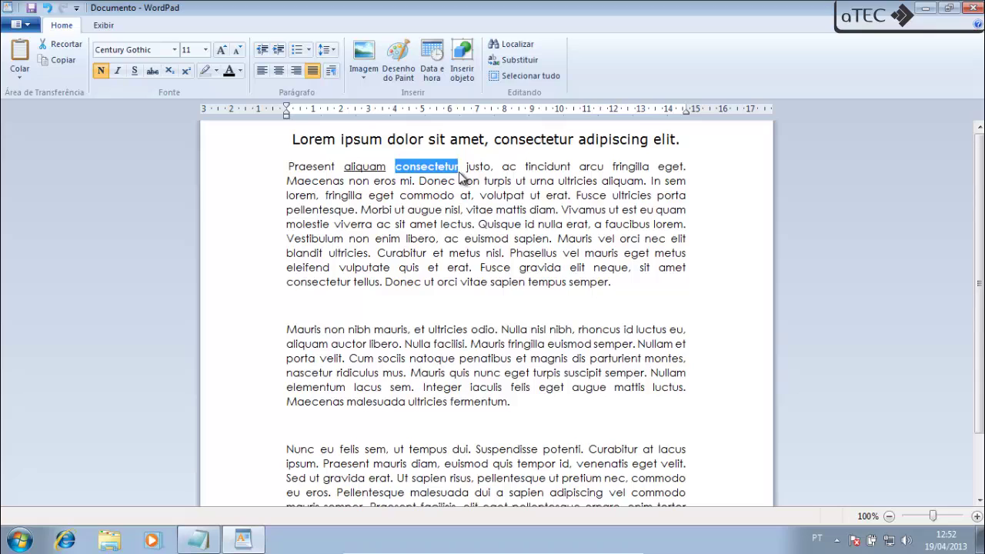
Italicise the word "justo" in the first line of the body text and deselect it.
{"action": "left_click_drag", "start_coordinate": [467, 167], "coordinate": [493, 168]}
{"action": "left_click", "coordinate": [123, 74]}
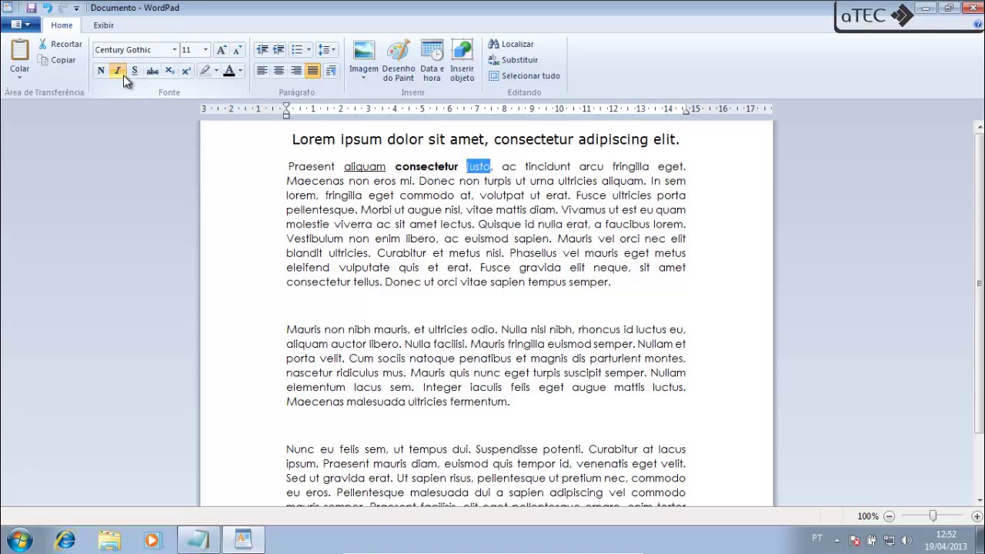
{"action": "left_click", "coordinate": [502, 171]}
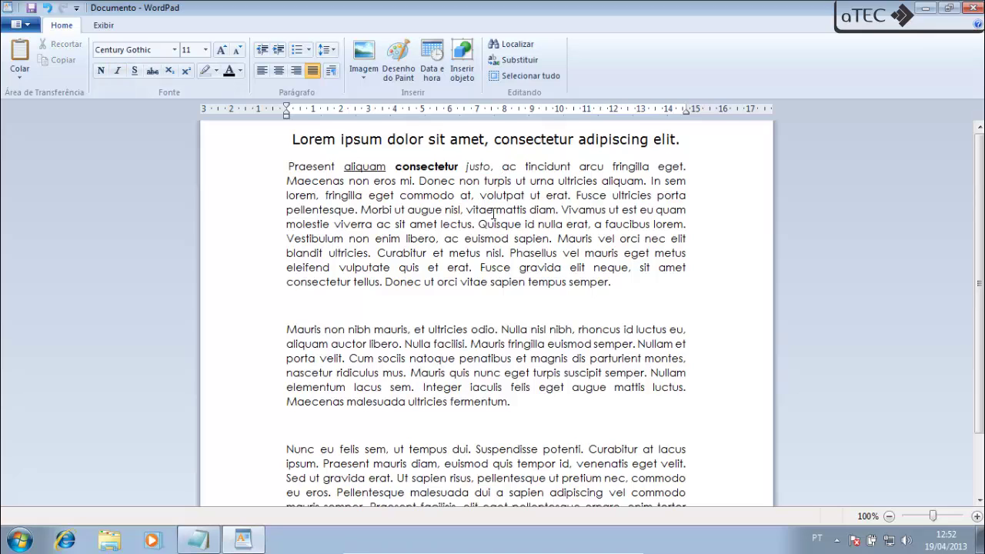
Highlight the word "tincidunt" in the first body line in yellow and deselect it.
{"action": "double_click", "coordinate": [536, 166]}
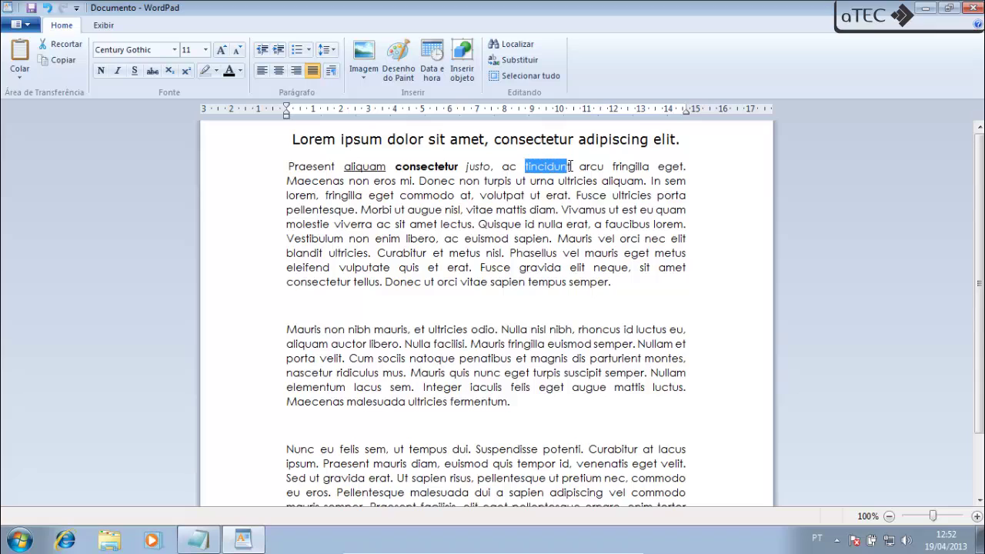
{"action": "left_click", "coordinate": [217, 70]}
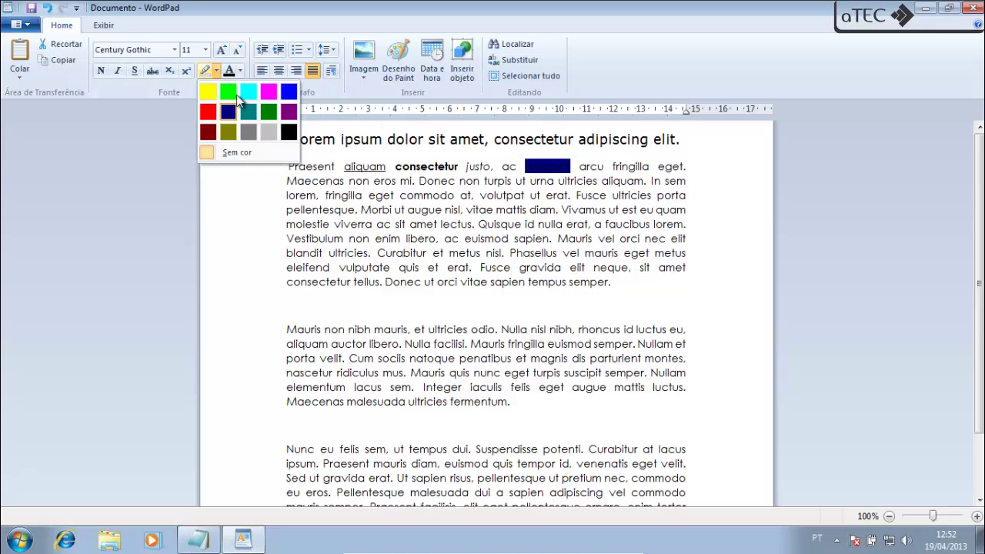
{"action": "left_click", "coordinate": [210, 86]}
{"action": "left_click", "coordinate": [640, 200]}
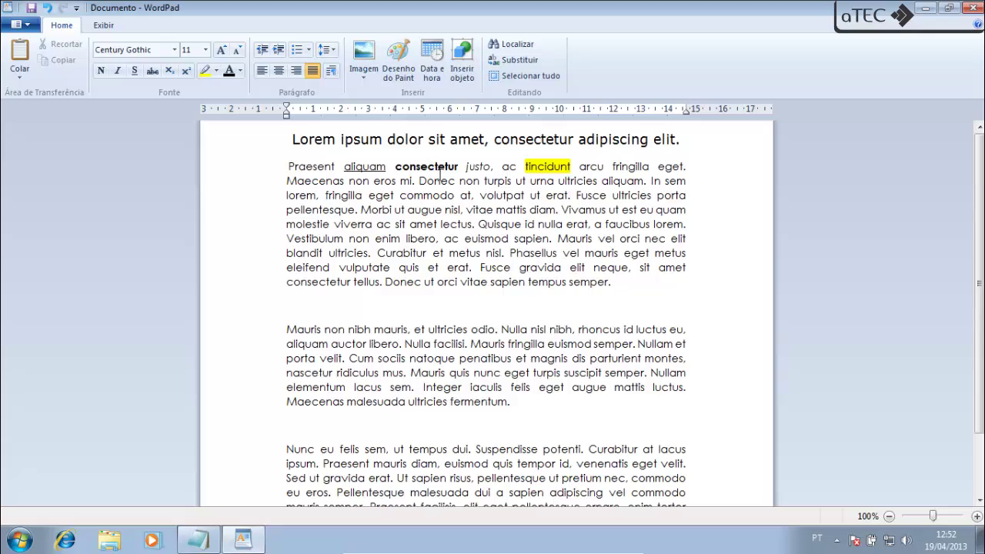
Add three new lines at the end of the document, after "Fusce a ornare quam.".
{"action": "scroll", "coordinate": [624, 363], "scroll_direction": "down", "scroll_amount": 2}
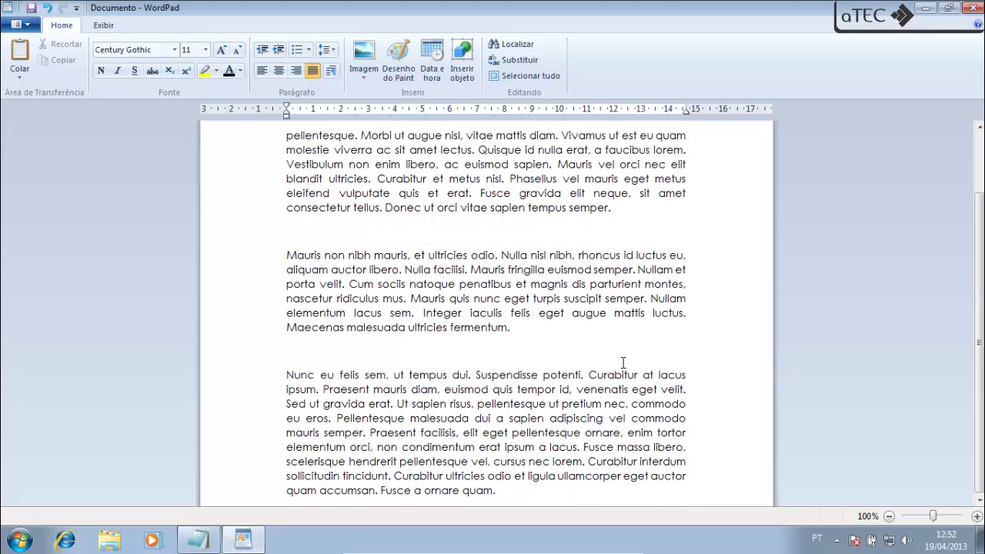
{"action": "left_click", "coordinate": [517, 490]}
{"action": "key", "text": "Return"}
{"action": "key", "text": "Return"}
{"action": "key", "text": "Return"}
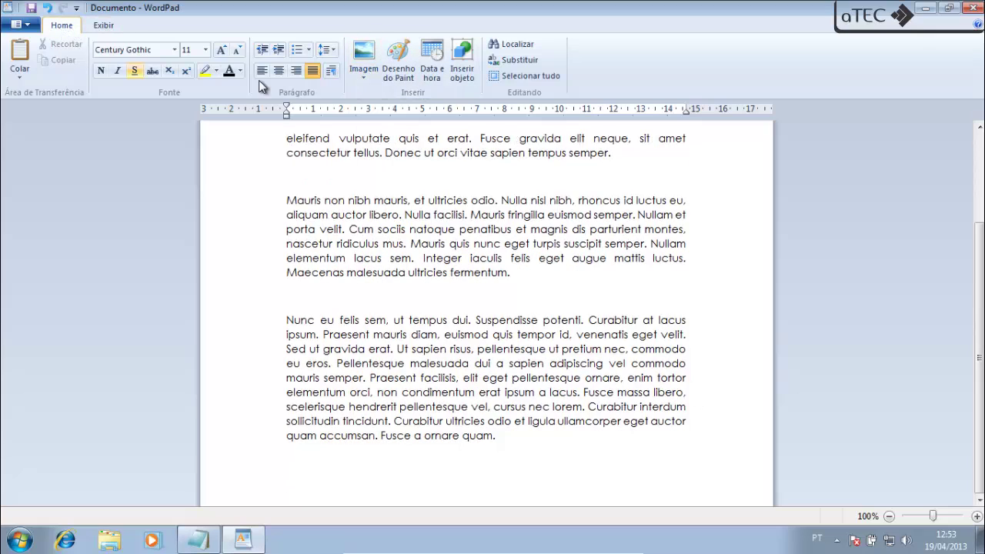
Insert the picture "Paisagem" from the Imagens library at the end of the document, then select and deselect it.
{"action": "left_click", "coordinate": [366, 74]}
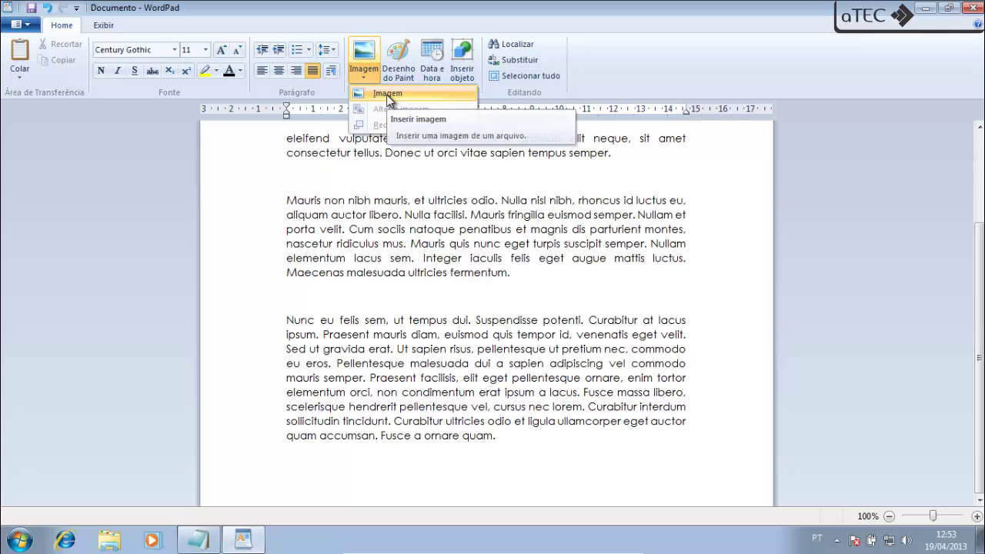
{"action": "left_click", "coordinate": [386, 95]}
{"action": "left_click", "coordinate": [261, 187]}
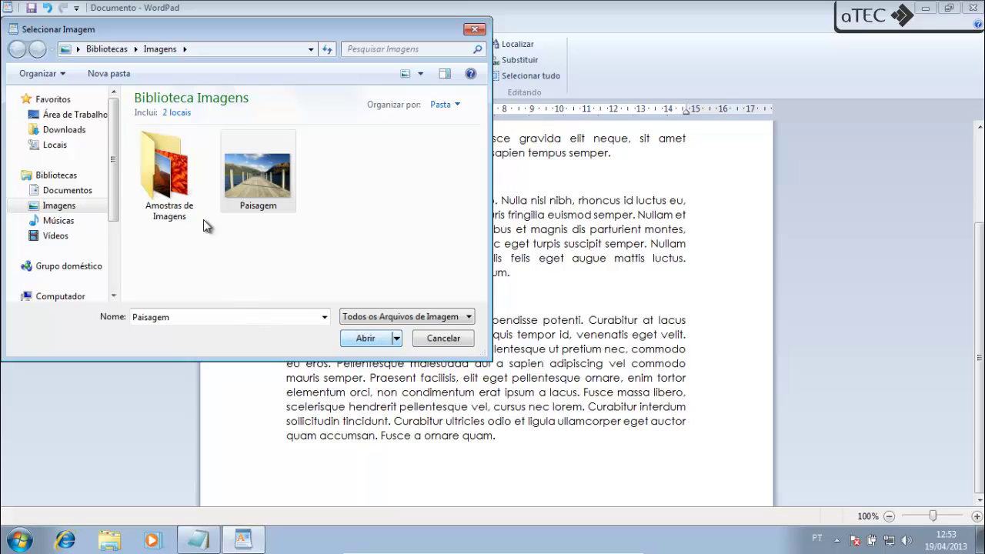
{"action": "left_click_drag", "start_coordinate": [115, 166], "coordinate": [153, 137]}
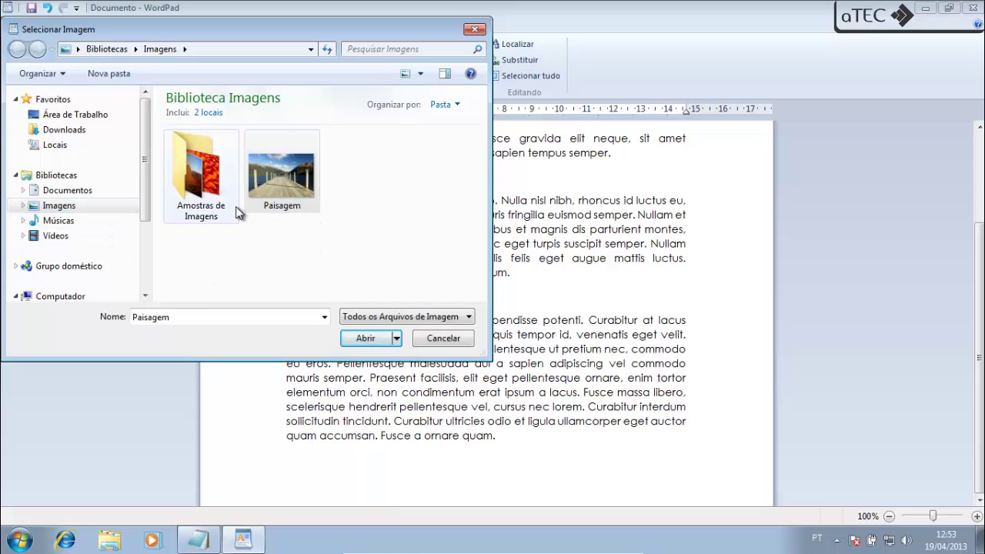
{"action": "left_click", "coordinate": [367, 339]}
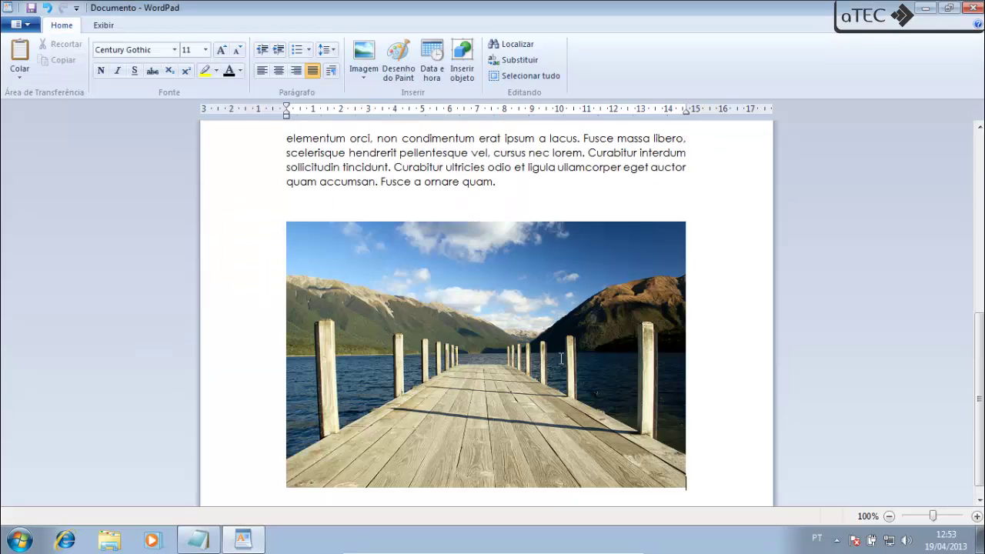
{"action": "left_click", "coordinate": [516, 354]}
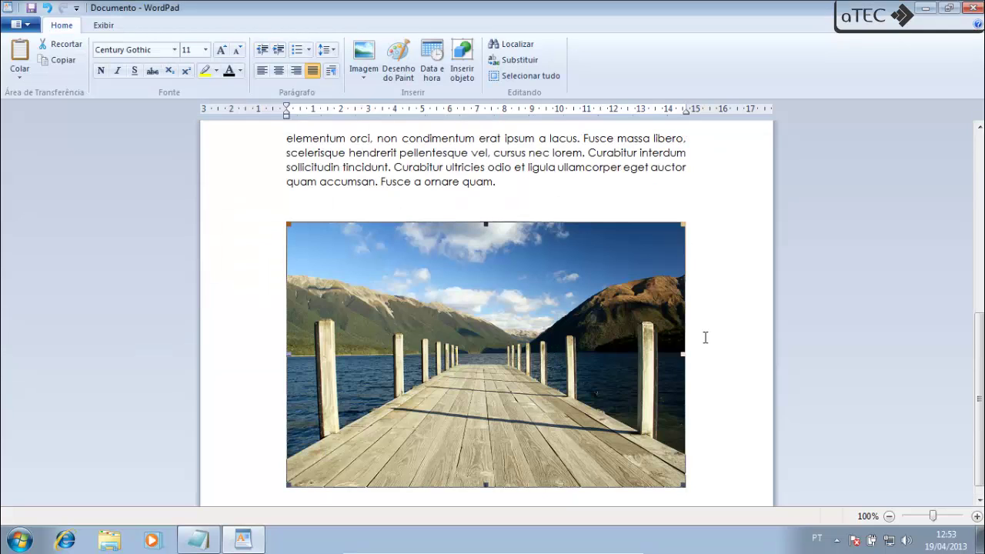
{"action": "left_click", "coordinate": [709, 385]}
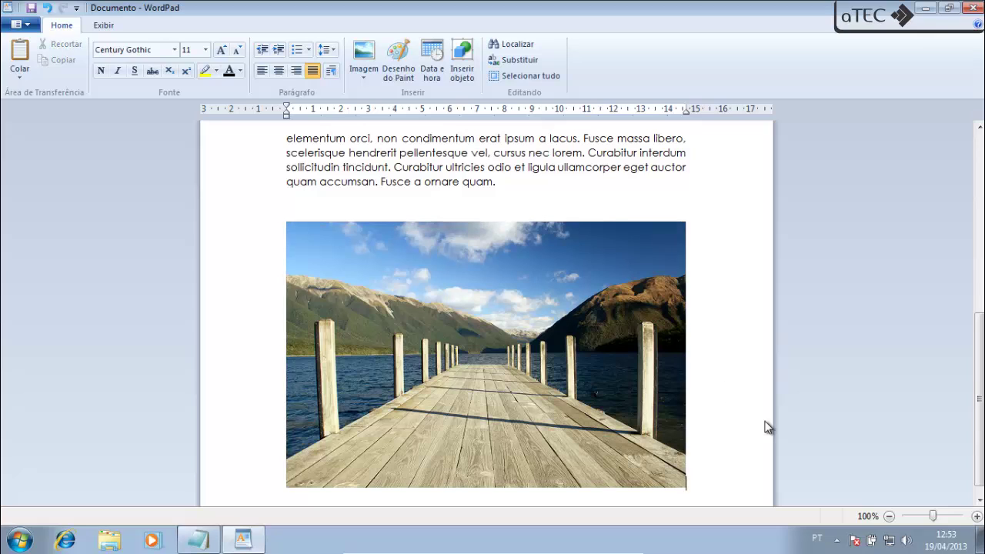
Zoom the document out to 90% and back to 100% with the status bar zoom controls.
{"action": "scroll", "coordinate": [762, 435], "scroll_direction": "down", "scroll_amount": 1}
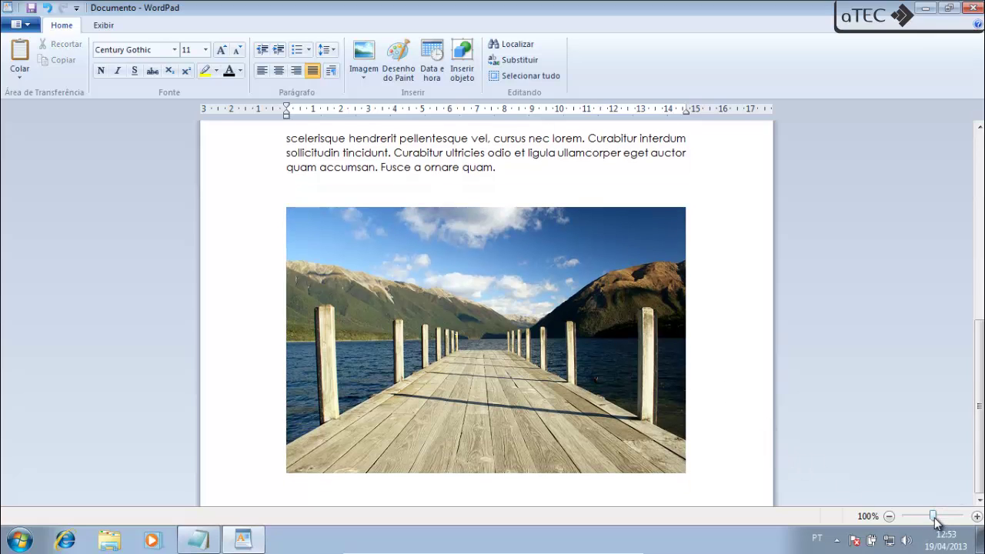
{"action": "mouse_move", "coordinate": [936, 521]}
{"action": "left_mouse_down"}
{"action": "mouse_move", "coordinate": [948, 521]}
{"action": "mouse_move", "coordinate": [935, 518]}
{"action": "left_mouse_up"}
{"action": "left_click", "coordinate": [891, 518]}
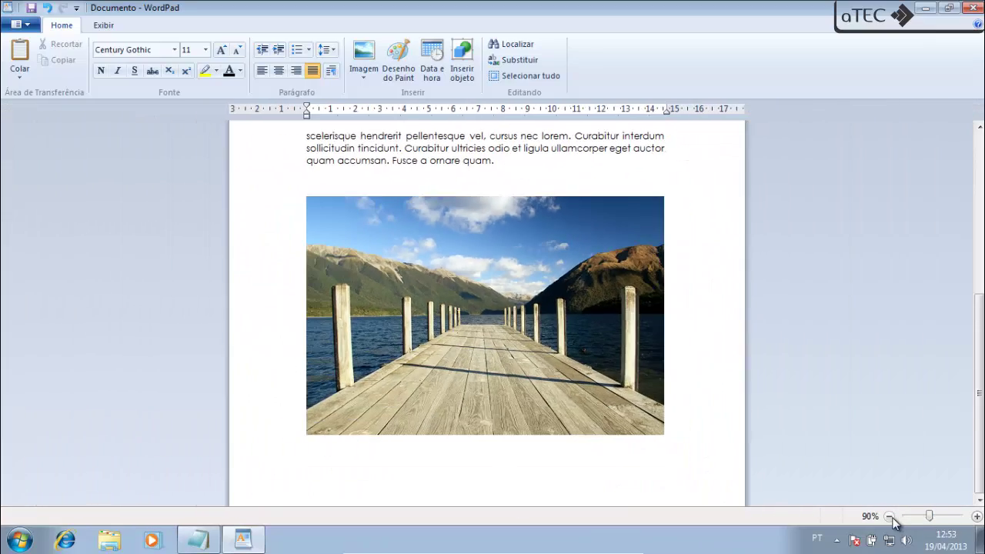
{"action": "left_click", "coordinate": [977, 517]}
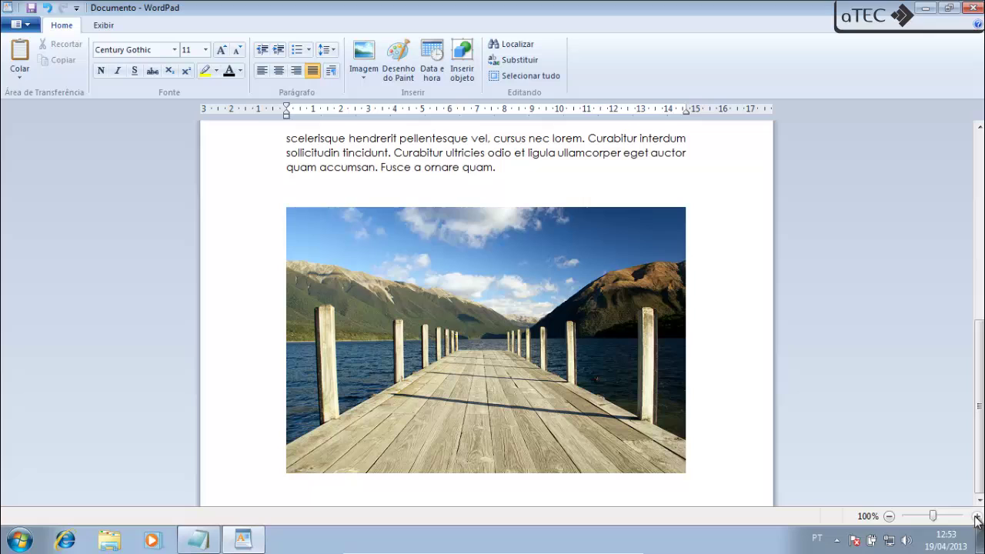
Zoom in two levels and back out to 100% using the Exibir zoom commands.
{"action": "left_click", "coordinate": [104, 29]}
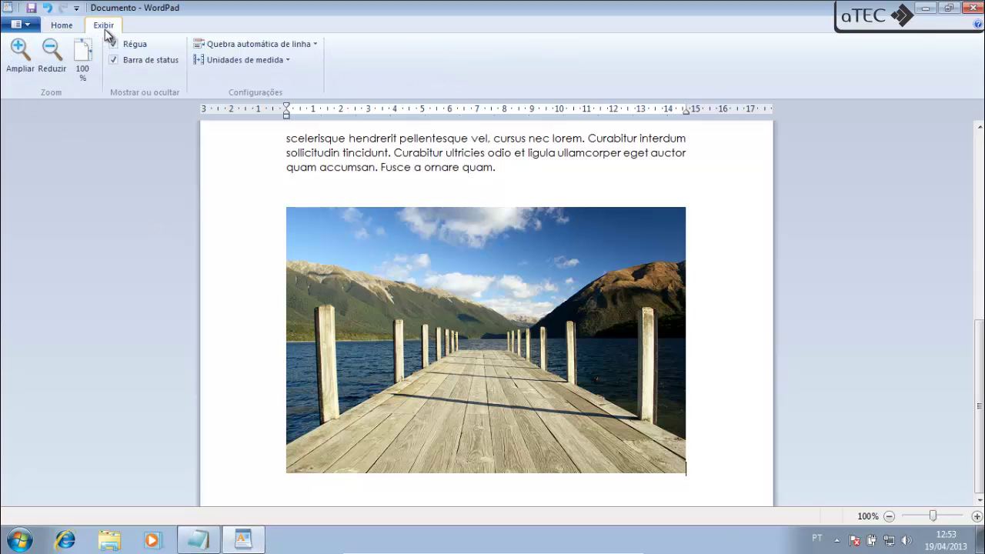
{"action": "left_click", "coordinate": [19, 60]}
{"action": "left_click", "coordinate": [18, 60]}
{"action": "left_click", "coordinate": [52, 66]}
{"action": "left_click", "coordinate": [53, 66]}
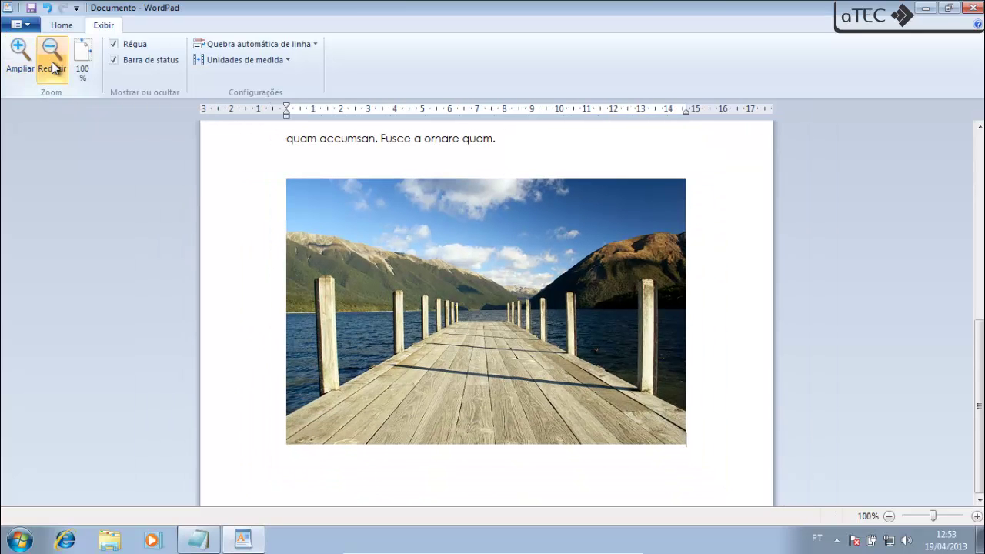
Hide and restore the ruler, and do the same with the status bar.
{"action": "scroll", "coordinate": [359, 237], "scroll_direction": "up", "scroll_amount": 3}
{"action": "scroll", "coordinate": [361, 238], "scroll_direction": "up", "scroll_amount": 6}
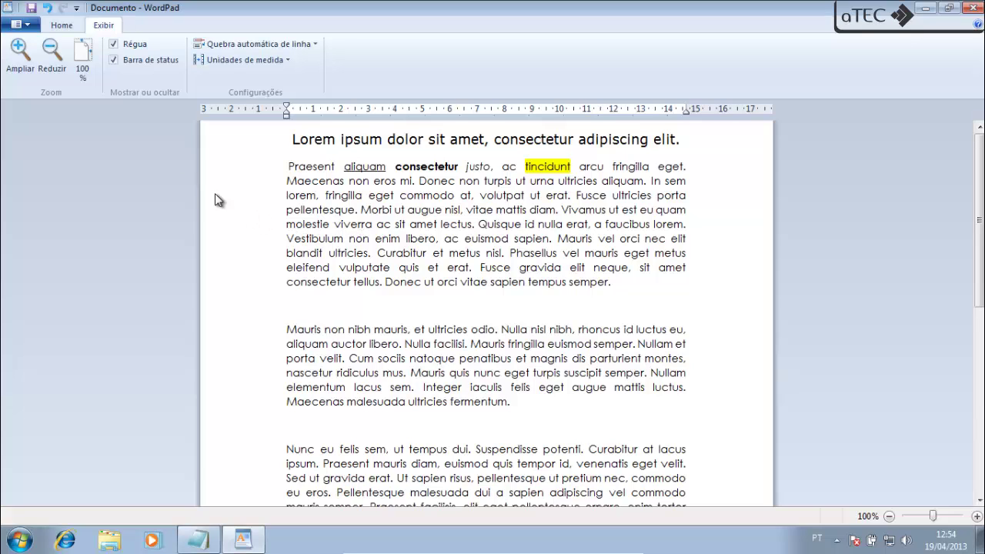
{"action": "left_click", "coordinate": [111, 43]}
{"action": "left_click", "coordinate": [112, 43]}
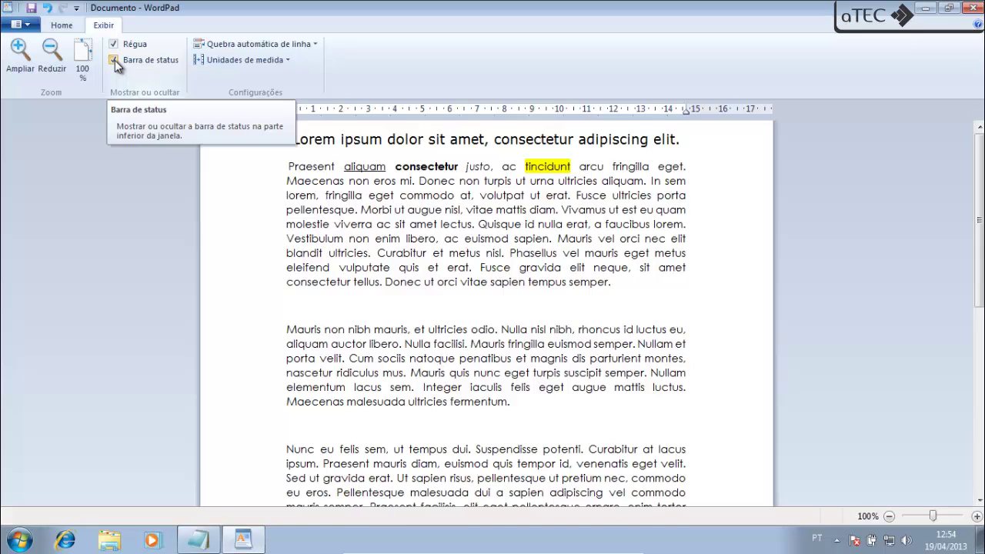
{"action": "left_click", "coordinate": [115, 60]}
{"action": "left_click", "coordinate": [114, 61]}
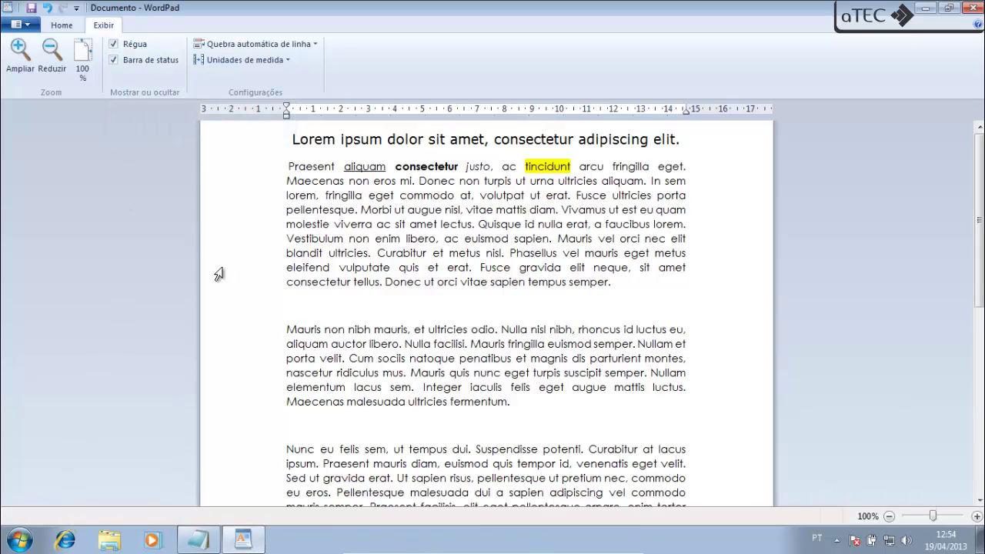
Search the document for successive occurrences of "erat", close the search and deselect the word.
{"action": "left_click", "coordinate": [62, 25]}
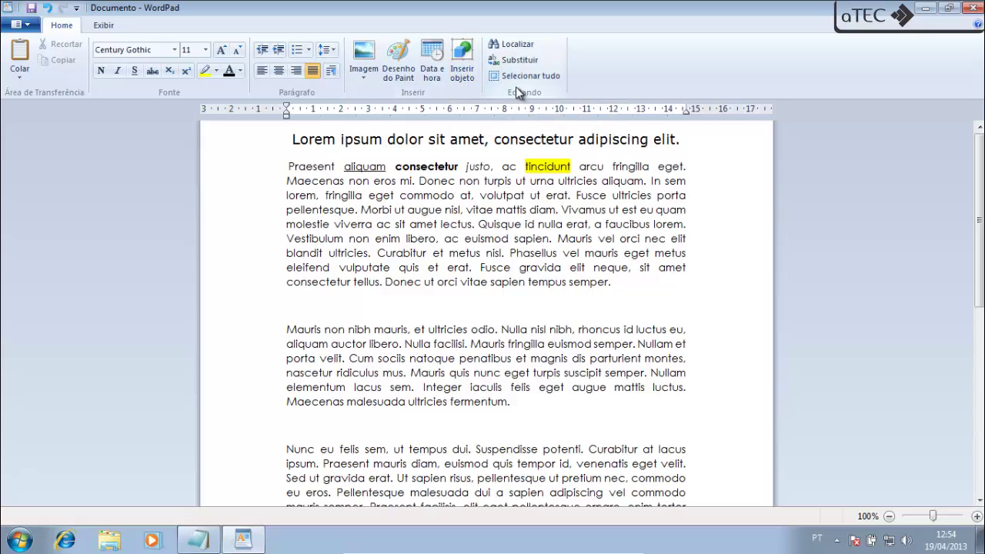
{"action": "left_click", "coordinate": [527, 46]}
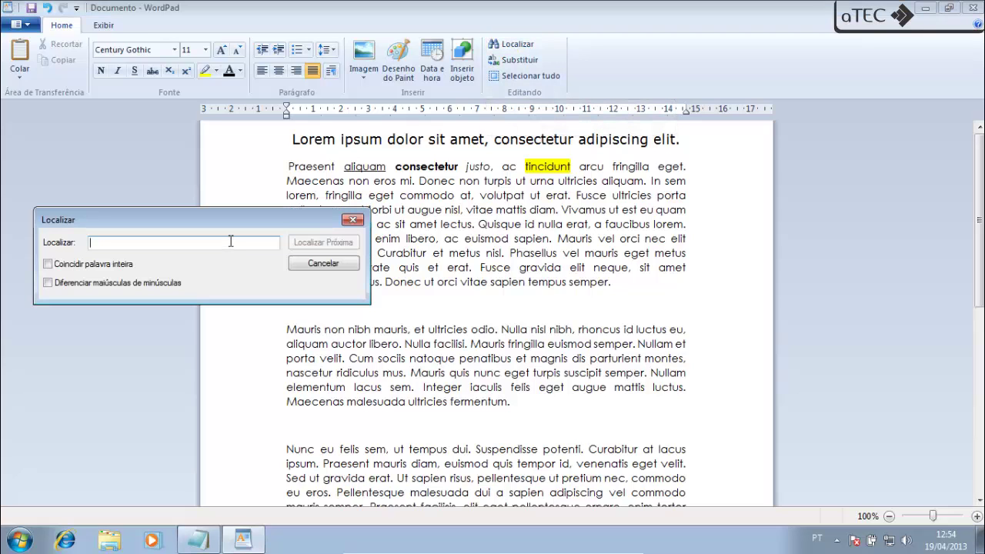
{"action": "type", "text": "erat"}
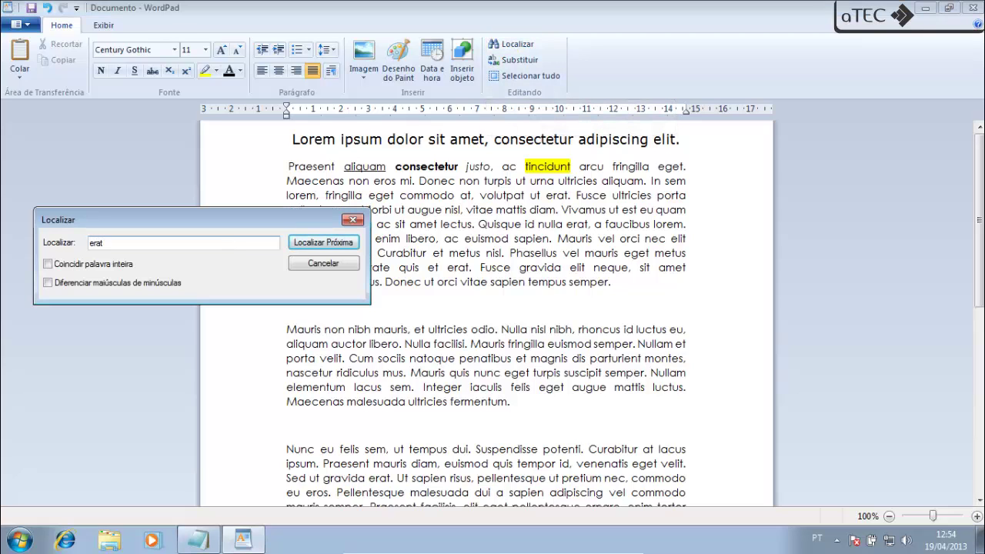
{"action": "key", "text": "Return"}
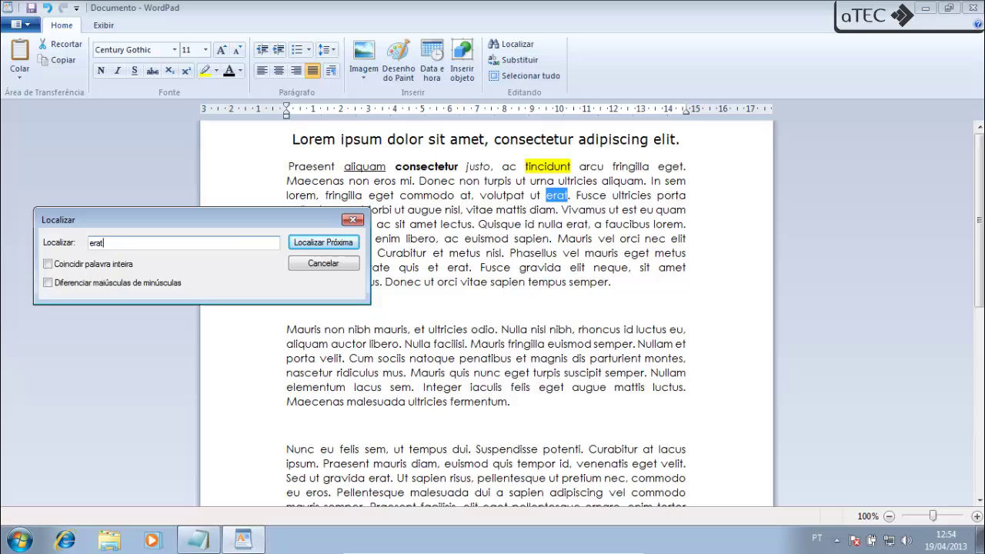
{"action": "left_click", "coordinate": [319, 243]}
{"action": "left_click", "coordinate": [319, 243]}
{"action": "left_click", "coordinate": [323, 264]}
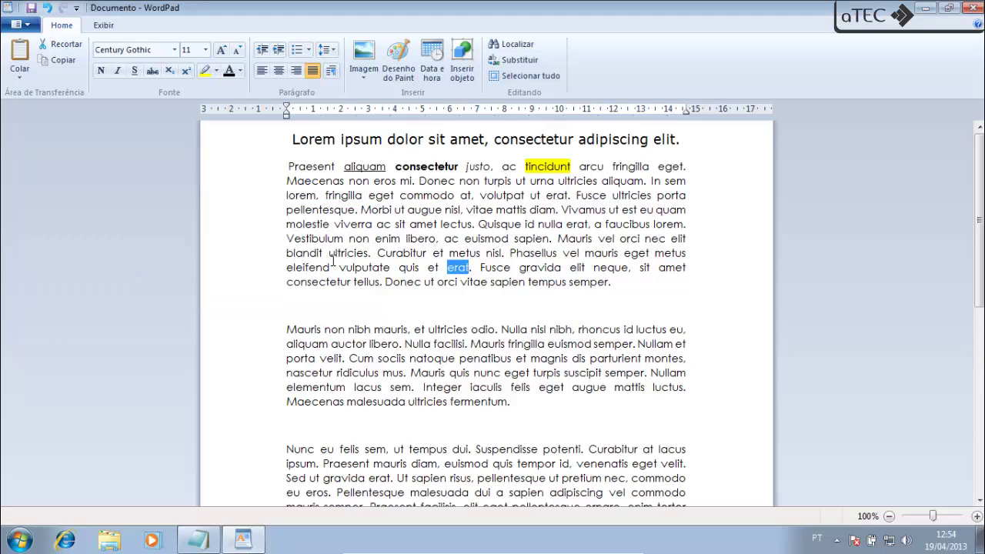
{"action": "left_click", "coordinate": [470, 267]}
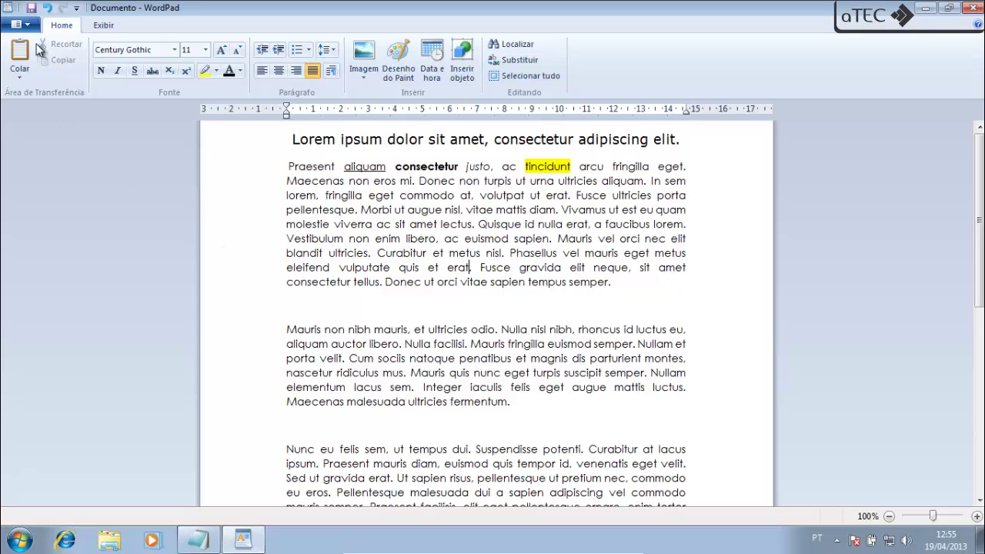
Start saving the document and create and open a new folder named "Texto" on the desktop as its location.
{"action": "left_click", "coordinate": [23, 24]}
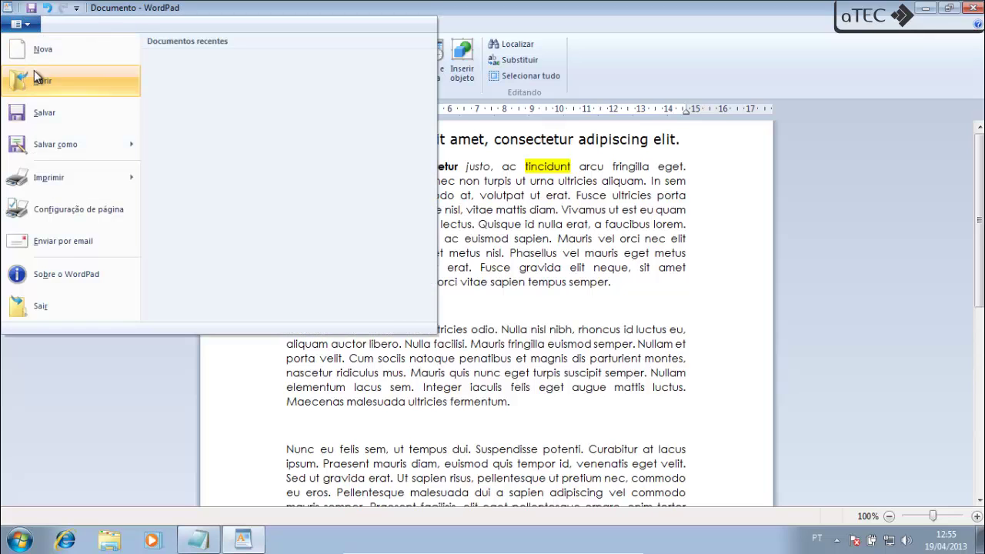
{"action": "left_click", "coordinate": [66, 115]}
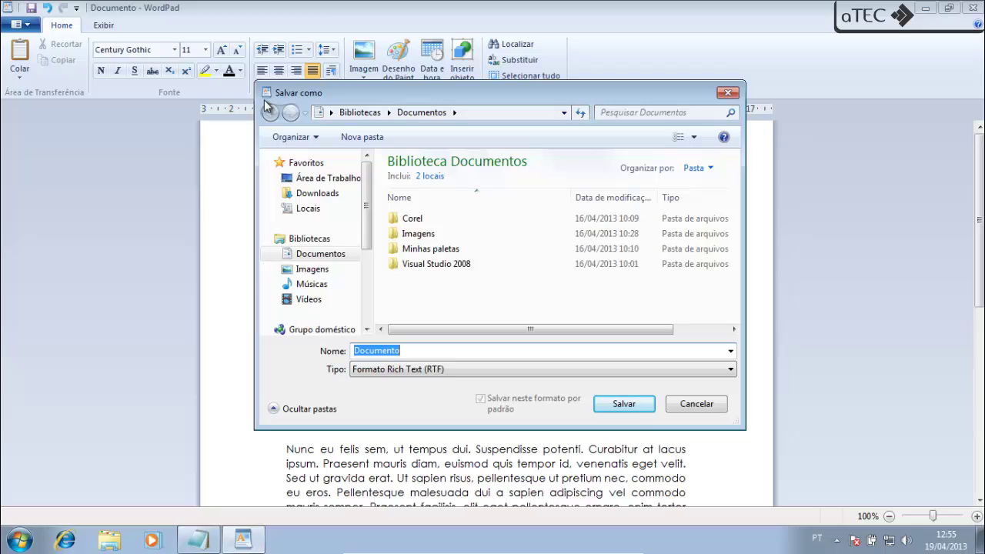
{"action": "left_click", "coordinate": [355, 178]}
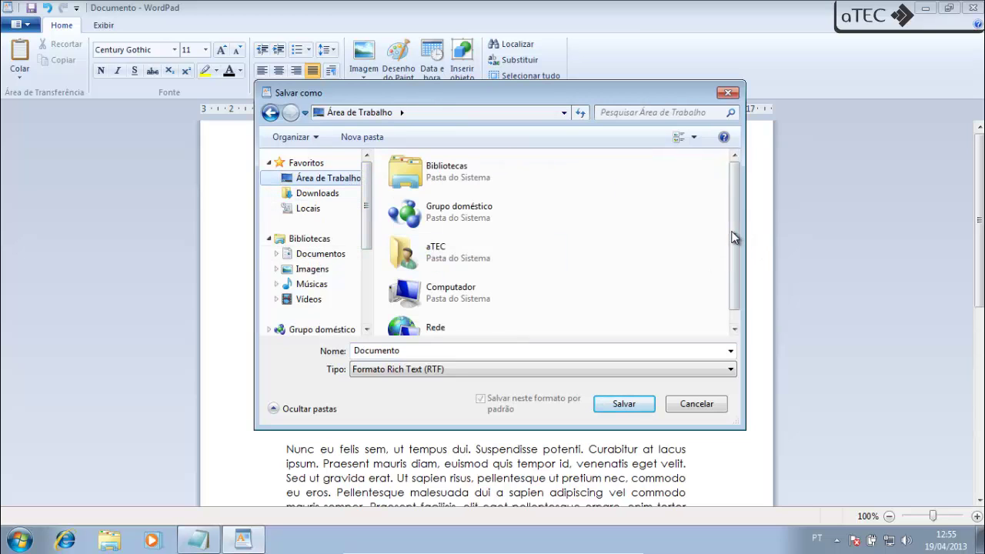
{"action": "left_click_drag", "start_coordinate": [732, 237], "coordinate": [734, 262]}
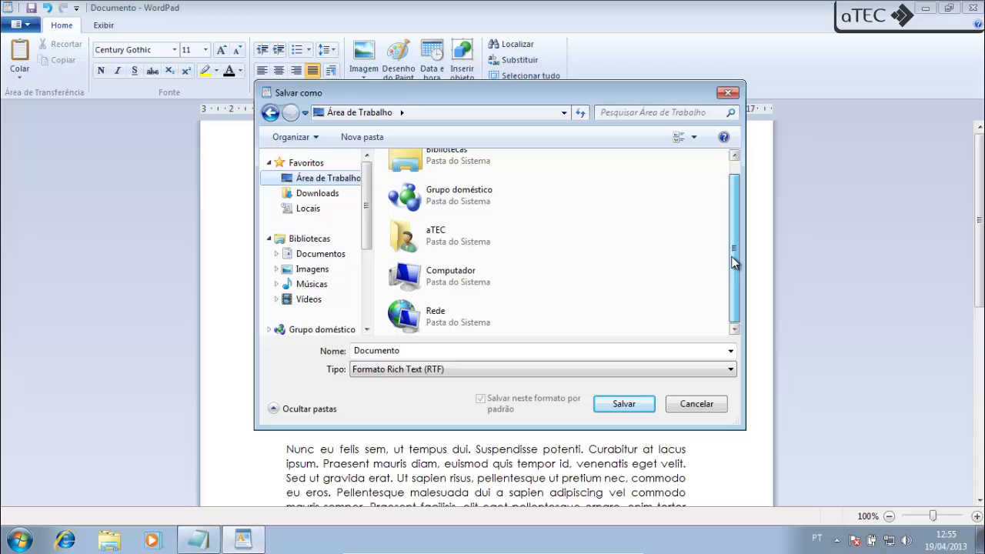
{"action": "right_click", "coordinate": [602, 262]}
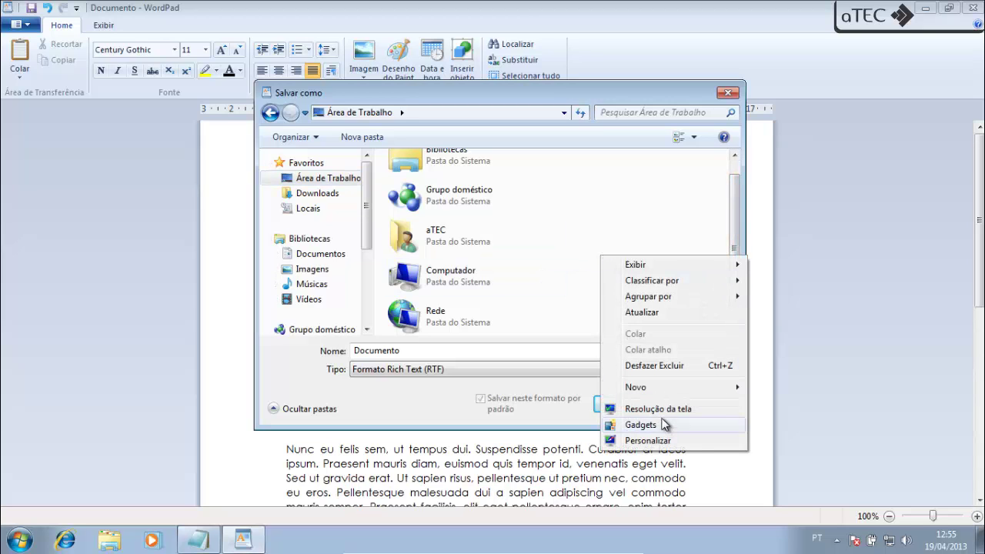
{"action": "mouse_move", "coordinate": [656, 389]}
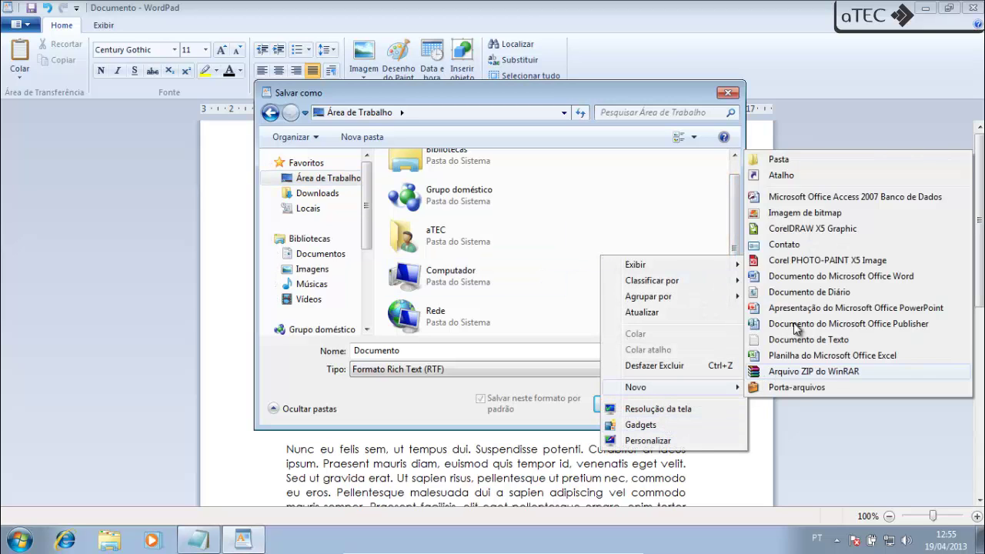
{"action": "left_click", "coordinate": [788, 161]}
{"action": "type", "text": "Texto"}
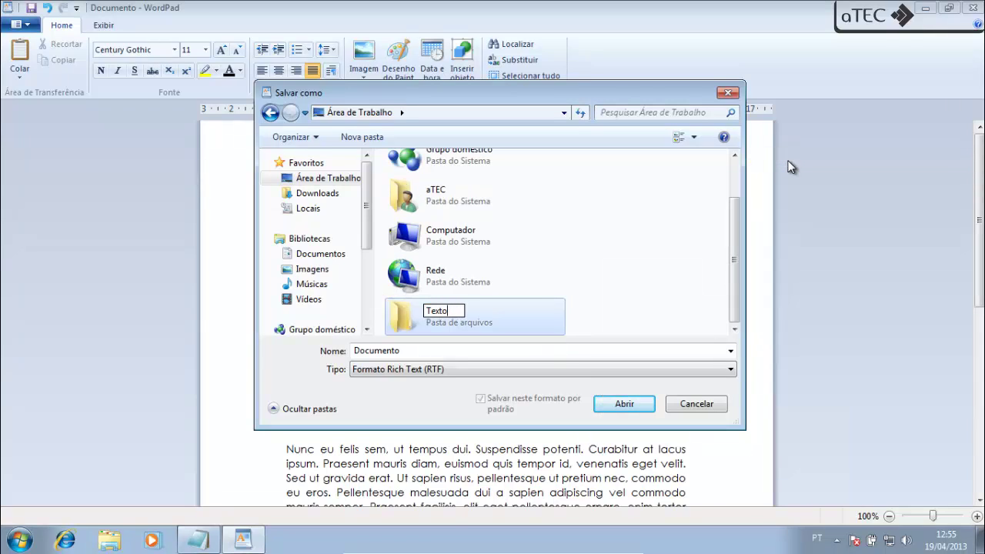
{"action": "key", "text": "Return"}
{"action": "key", "text": "Return"}
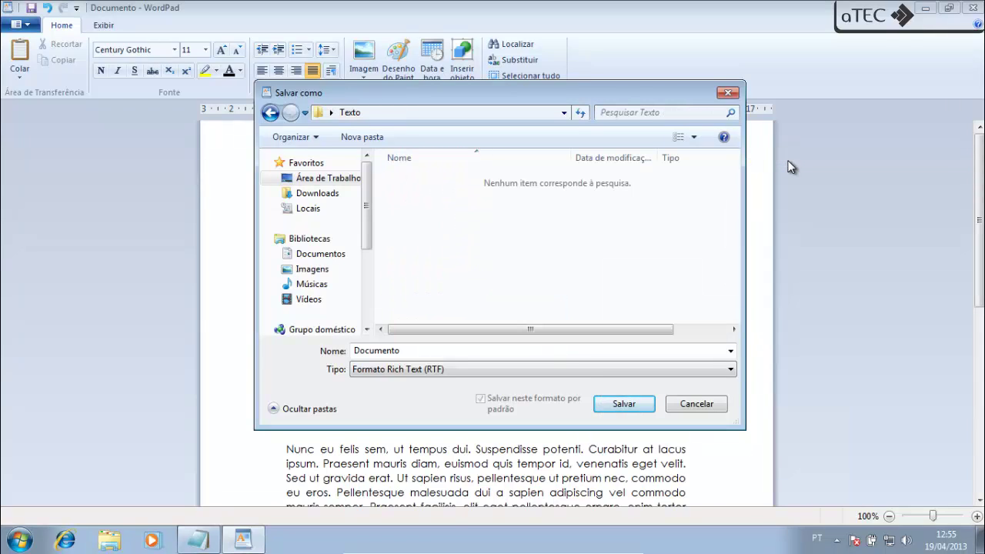
Save the document in the Texto folder as "Texto da aula de WordPad" in Rich Text (RTF) format.
{"action": "double_click", "coordinate": [442, 350]}
{"action": "type", "text": "T"}
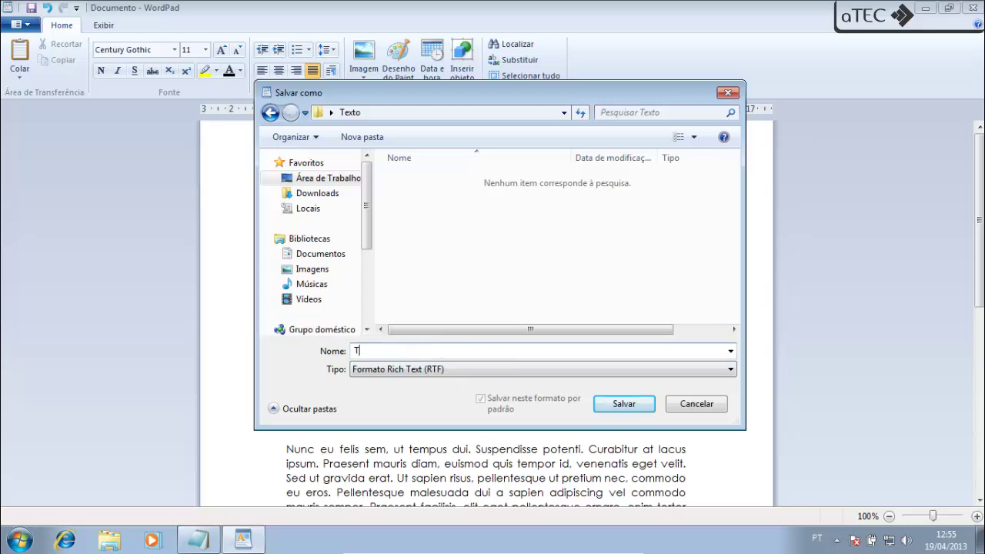
{"action": "type", "text": "exto da aula d"}
{"action": "type", "text": "e WordPaf"}
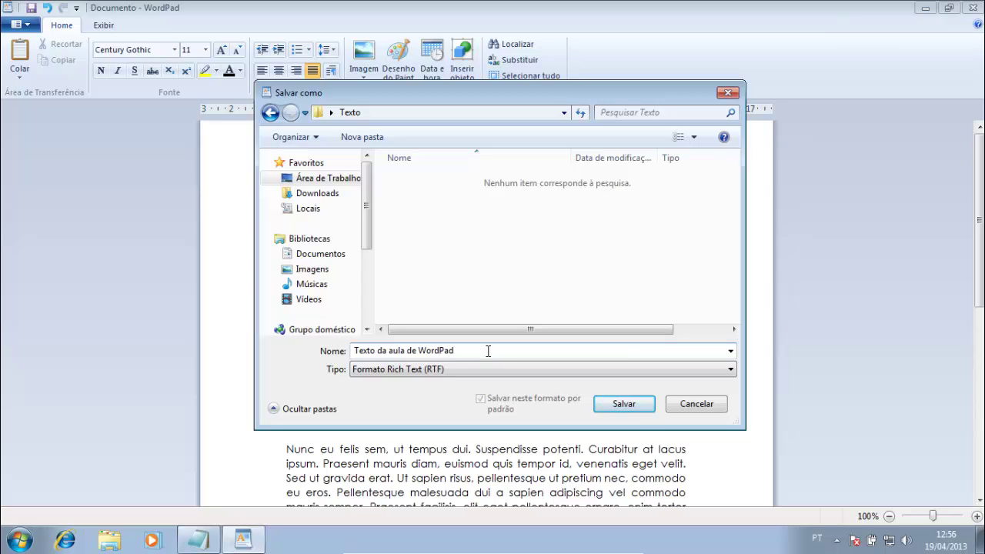
{"action": "left_click", "coordinate": [401, 370]}
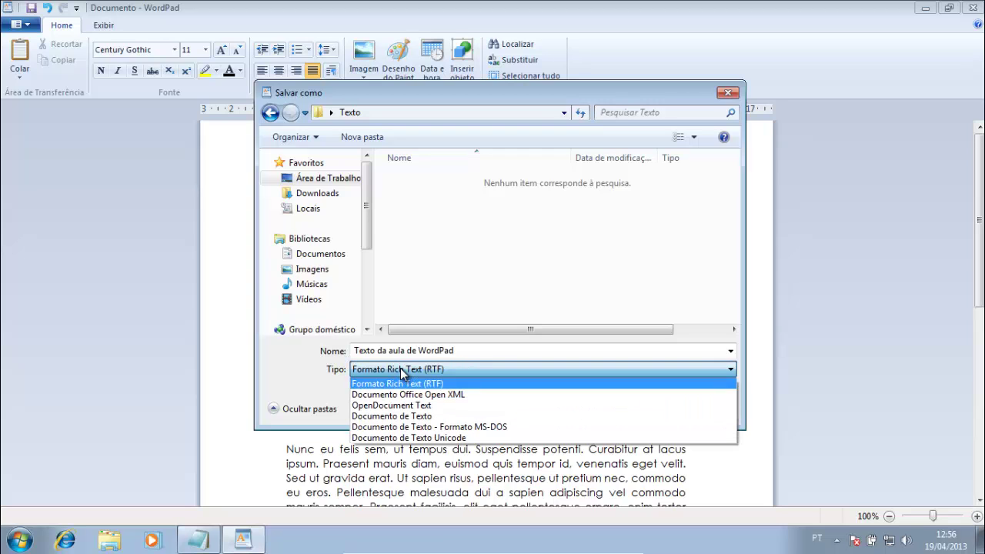
{"action": "left_click", "coordinate": [401, 371]}
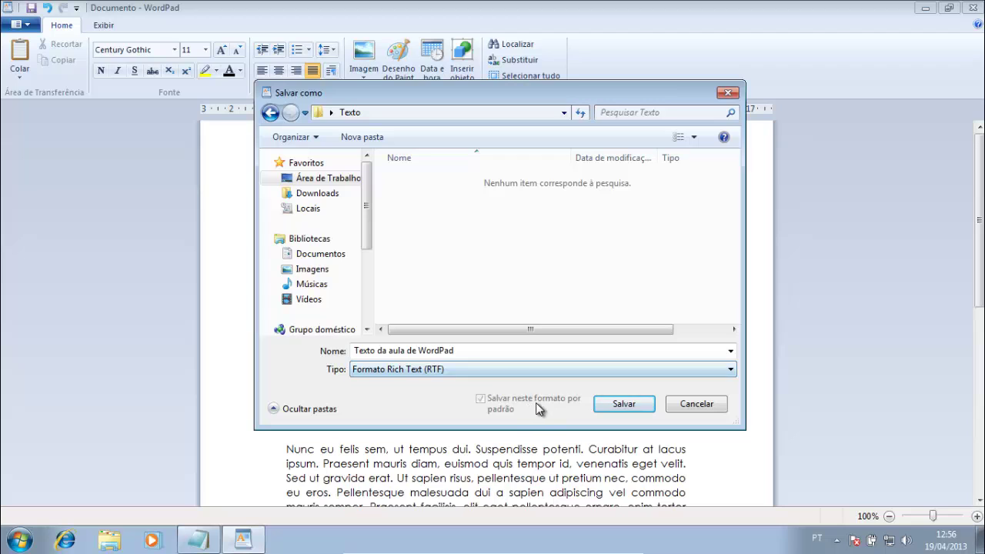
{"action": "left_click", "coordinate": [625, 405]}
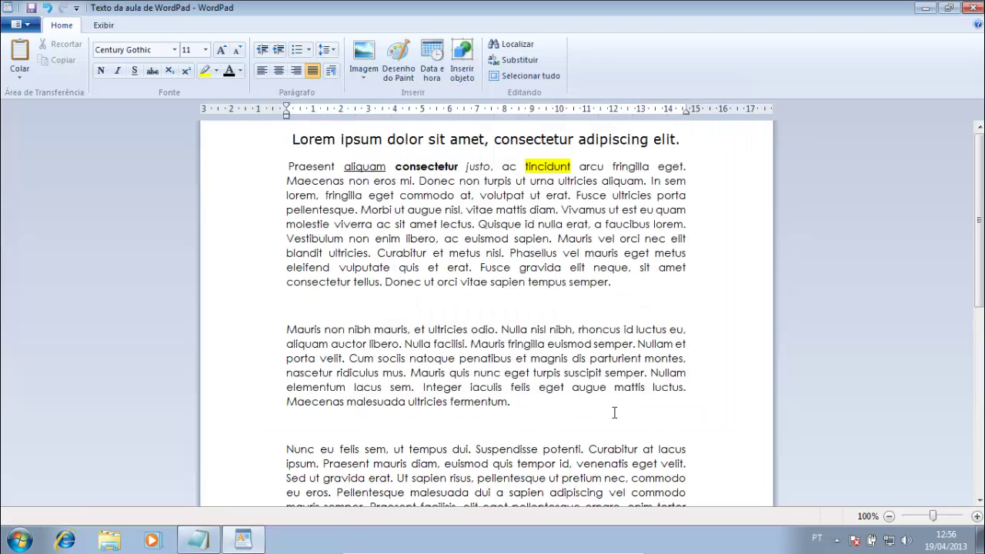
Minimise the document window and open the Texto folder on the desktop to check the saved file.
{"action": "left_click", "coordinate": [925, 8]}
{"action": "left_click", "coordinate": [818, 72]}
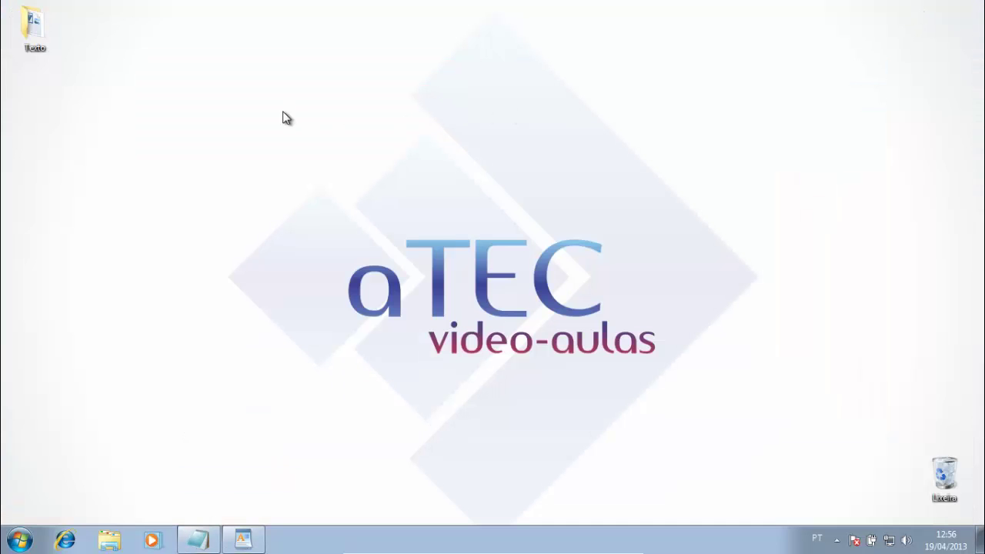
{"action": "double_click", "coordinate": [35, 27]}
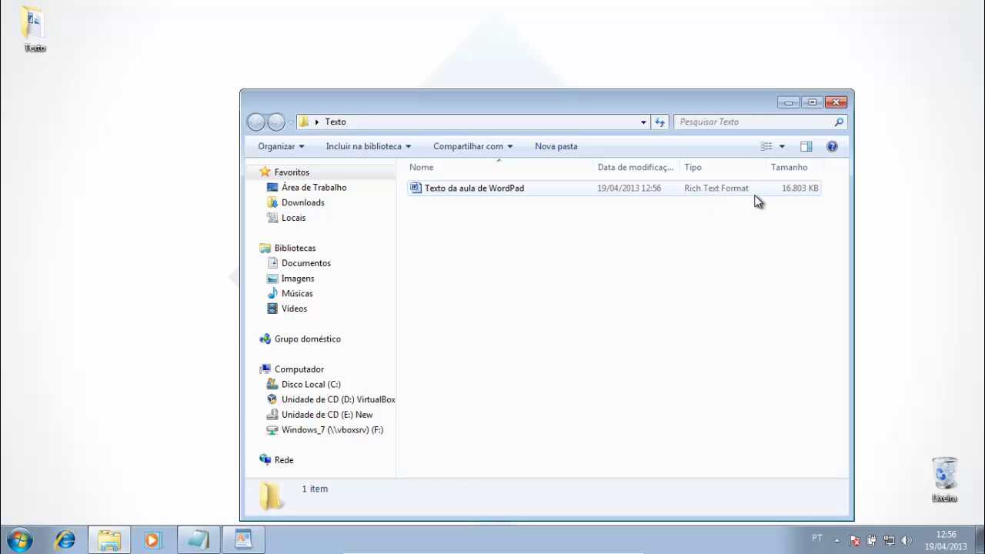
Return to the WordPad document, add ", tempus." after "semper" at the end of the first body paragraph and save the change.
{"action": "left_click", "coordinate": [243, 538]}
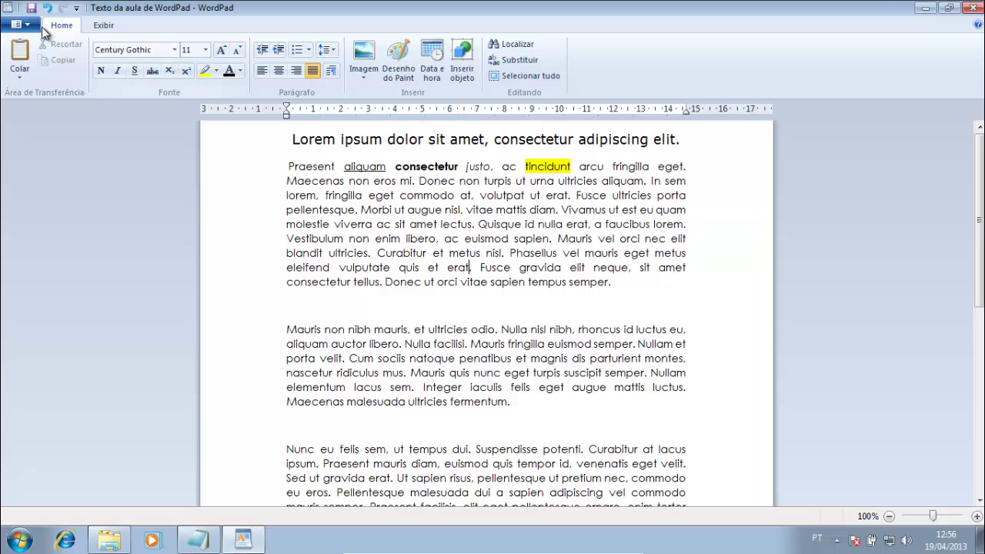
{"action": "left_click", "coordinate": [609, 287]}
{"action": "type", "text": ", tempus."}
{"action": "left_click", "coordinate": [23, 25]}
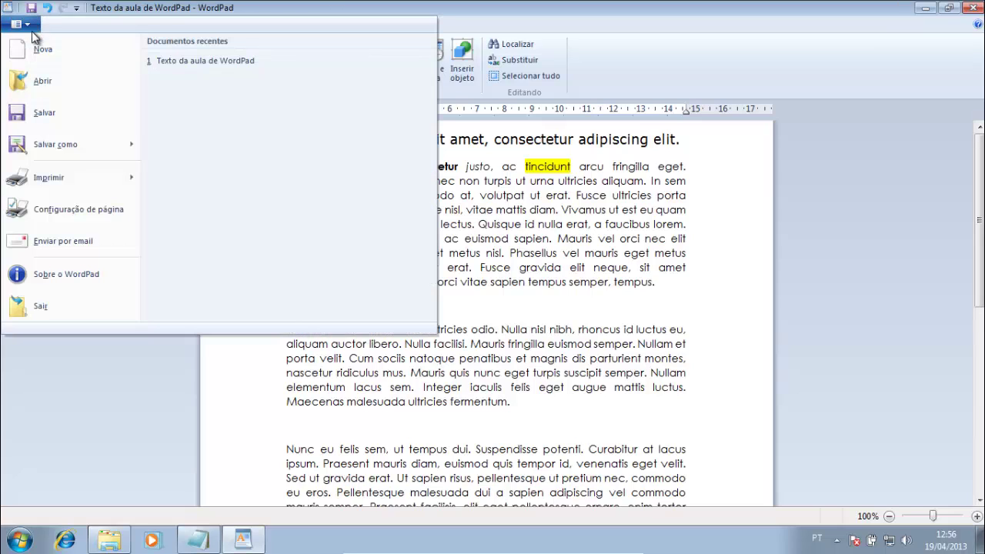
{"action": "left_click", "coordinate": [85, 114]}
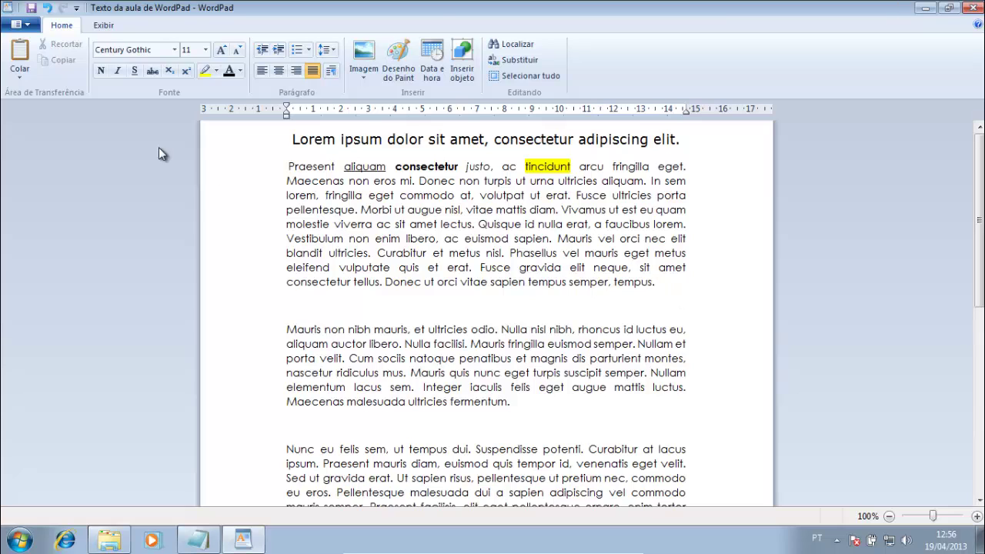
Save an RTF copy as "Texto da aula de WordPad 2" in the Texto folder and minimise the document to check the folder.
{"action": "left_click", "coordinate": [27, 25]}
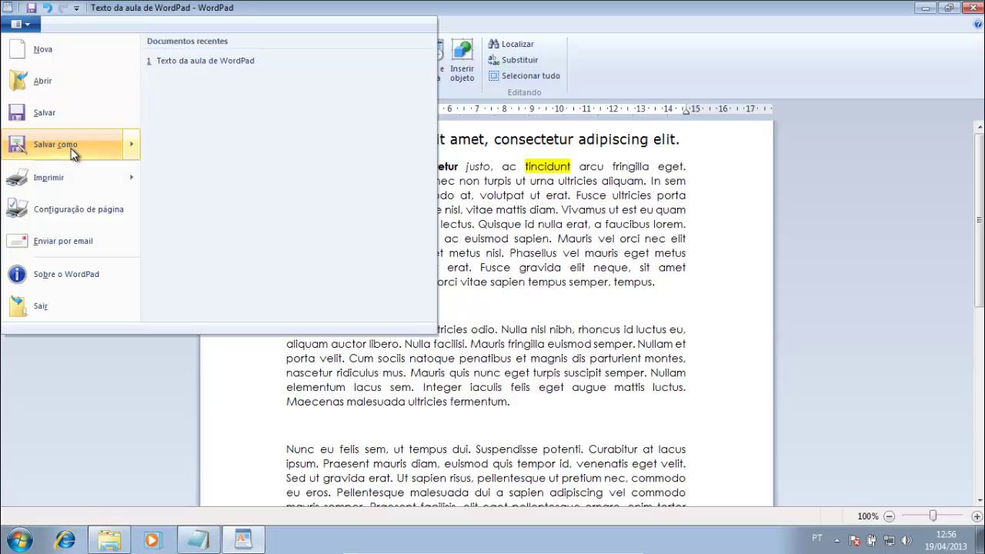
{"action": "mouse_move", "coordinate": [70, 149]}
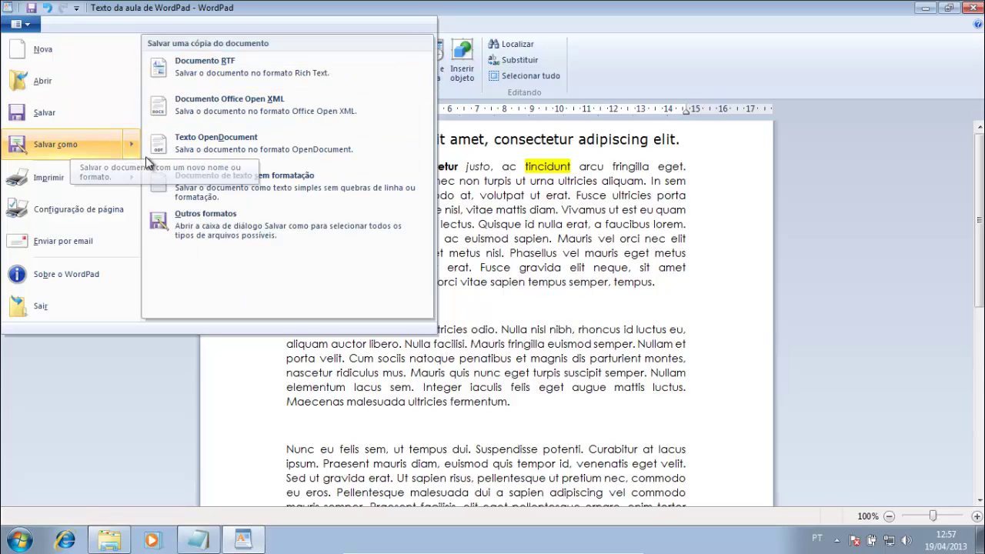
{"action": "left_click", "coordinate": [242, 68]}
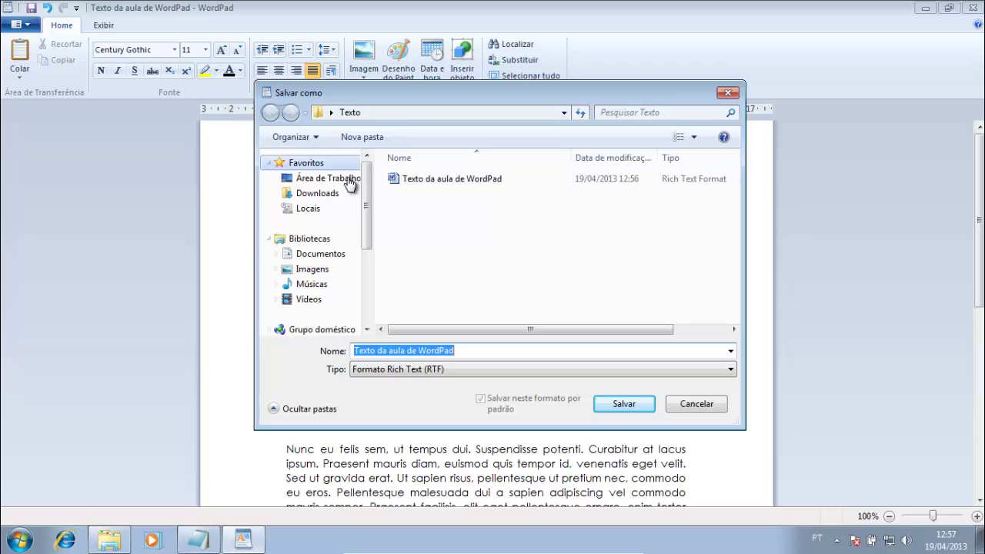
{"action": "left_click", "coordinate": [484, 352]}
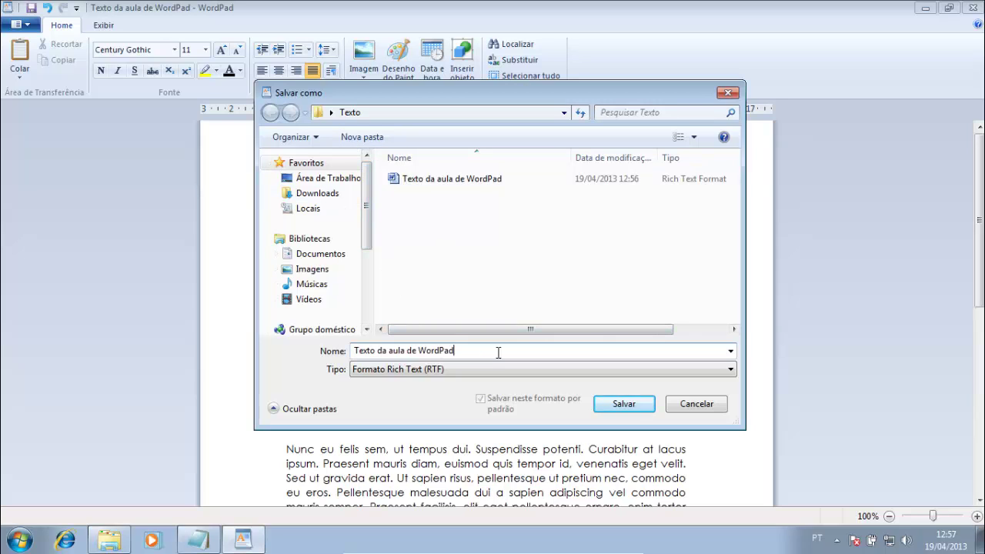
{"action": "type", "text": "2"}
{"action": "left_click", "coordinate": [633, 408]}
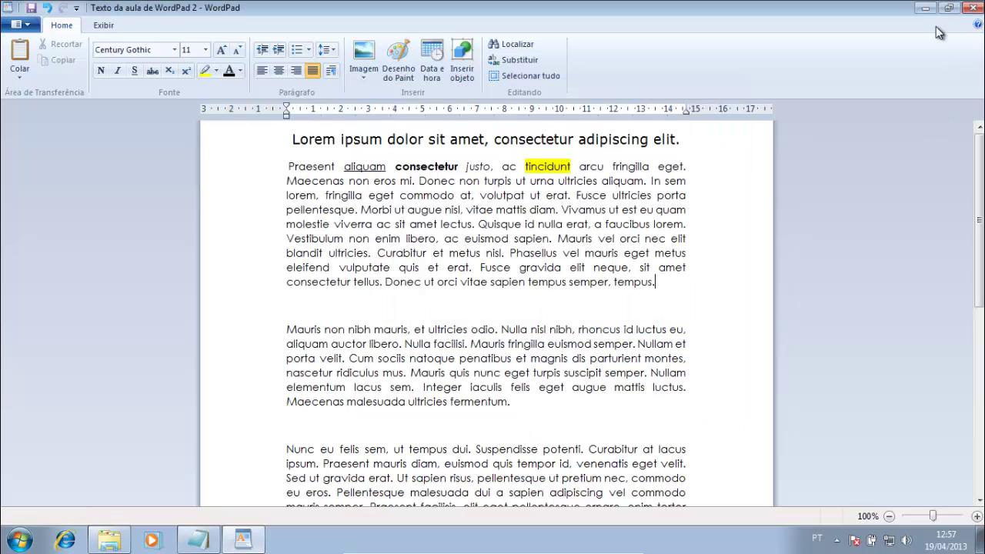
{"action": "left_click", "coordinate": [926, 8]}
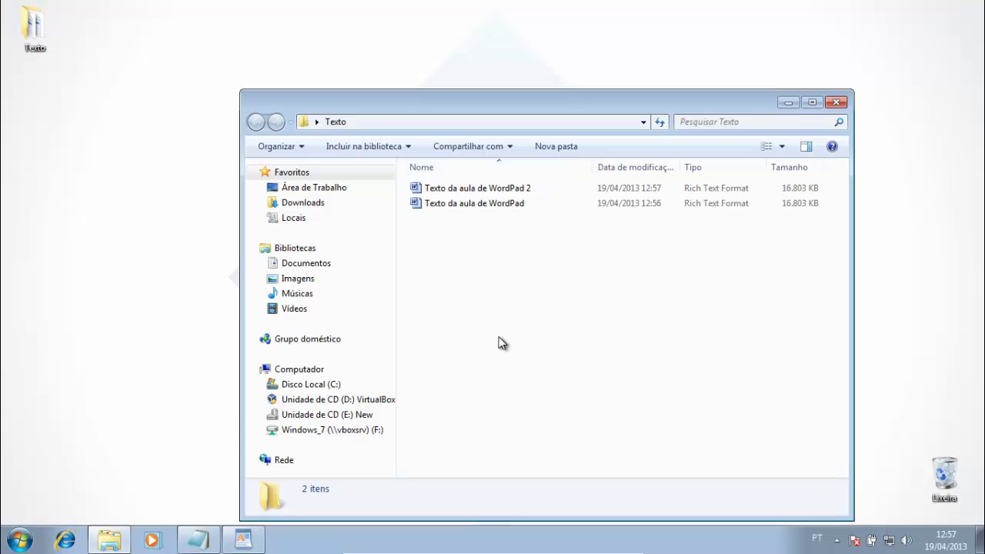
Restore the document and save another RTF copy as "Texto da aula de WordPad 3" in the Documentos library.
{"action": "left_click", "coordinate": [242, 541]}
{"action": "left_click", "coordinate": [22, 24]}
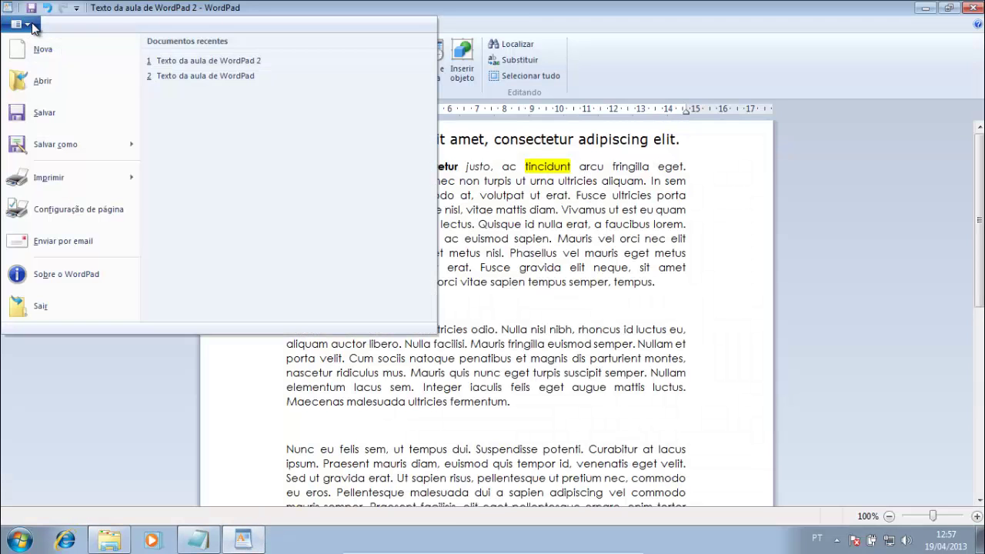
{"action": "left_click", "coordinate": [78, 147]}
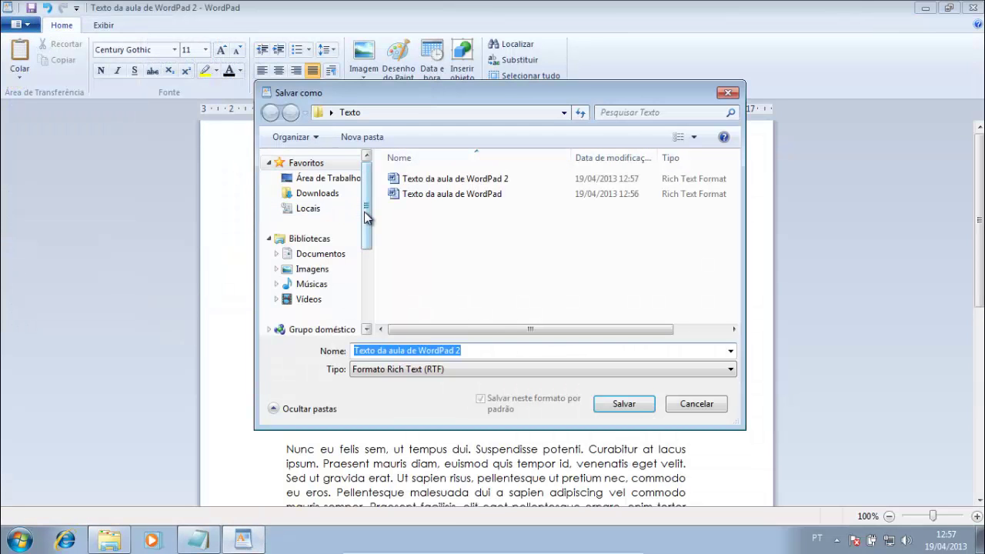
{"action": "left_click_drag", "start_coordinate": [365, 214], "coordinate": [365, 235]}
{"action": "left_click", "coordinate": [337, 218]}
{"action": "left_click", "coordinate": [480, 352]}
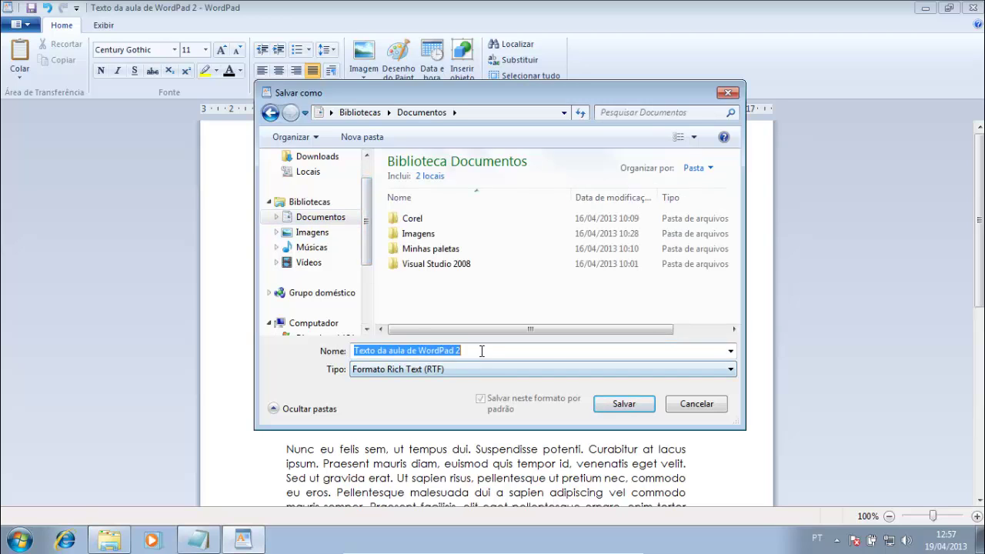
{"action": "left_click", "coordinate": [505, 354]}
{"action": "type", "text": "3"}
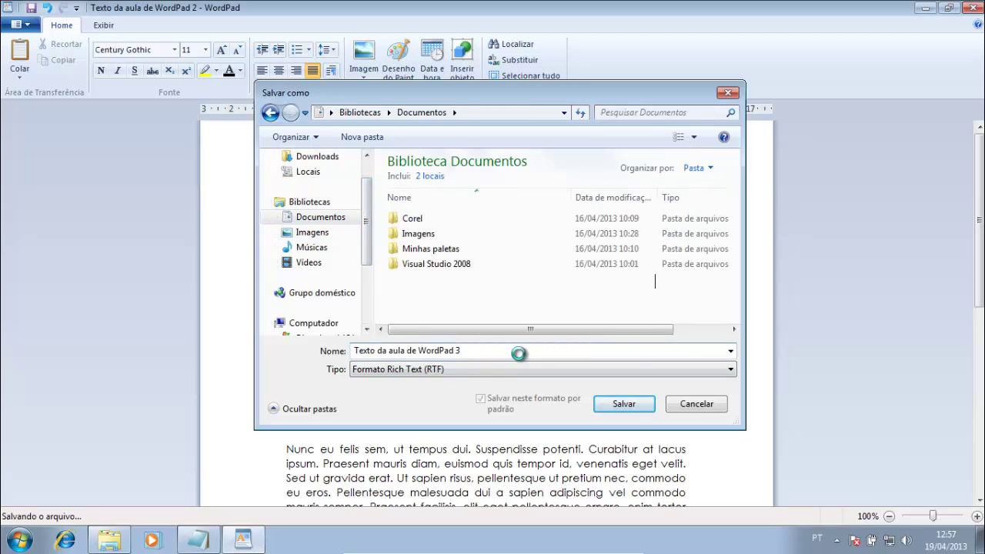
{"action": "key", "text": "Return"}
Show the desktop, check the Documentos library for the saved copy, close the folder window and return to the WordPad document.
{"action": "key", "text": "super+d"}
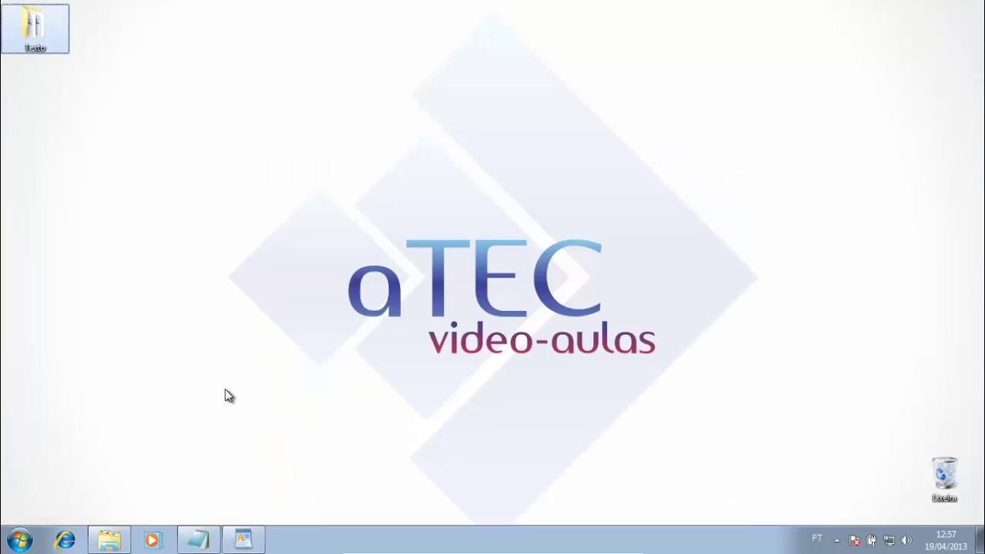
{"action": "left_click", "coordinate": [226, 389]}
{"action": "left_click", "coordinate": [112, 540]}
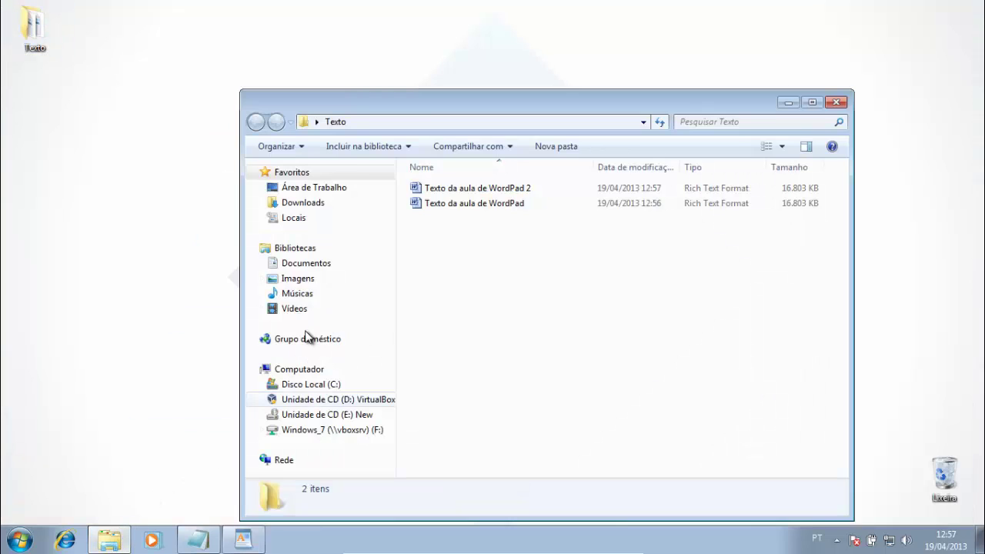
{"action": "left_click", "coordinate": [306, 264]}
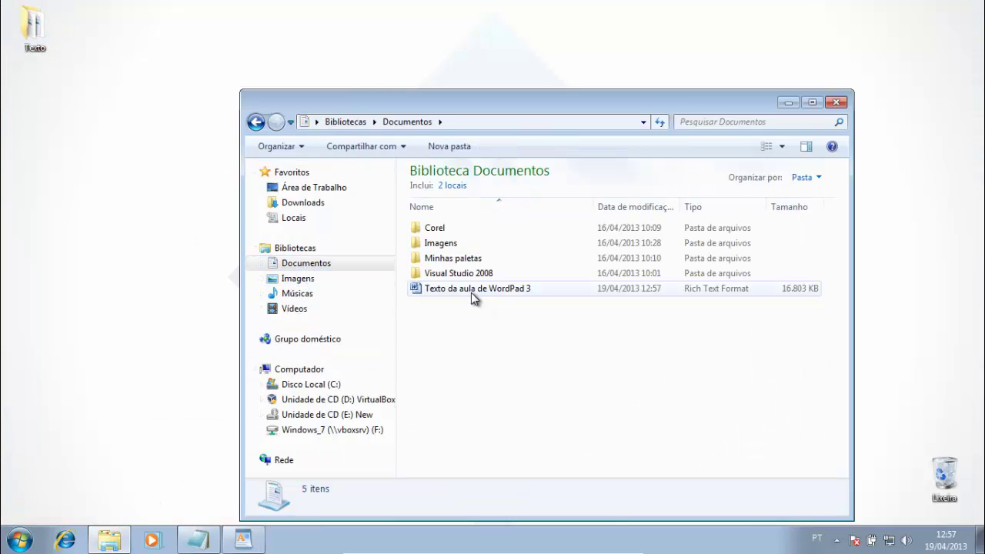
{"action": "left_click", "coordinate": [837, 104]}
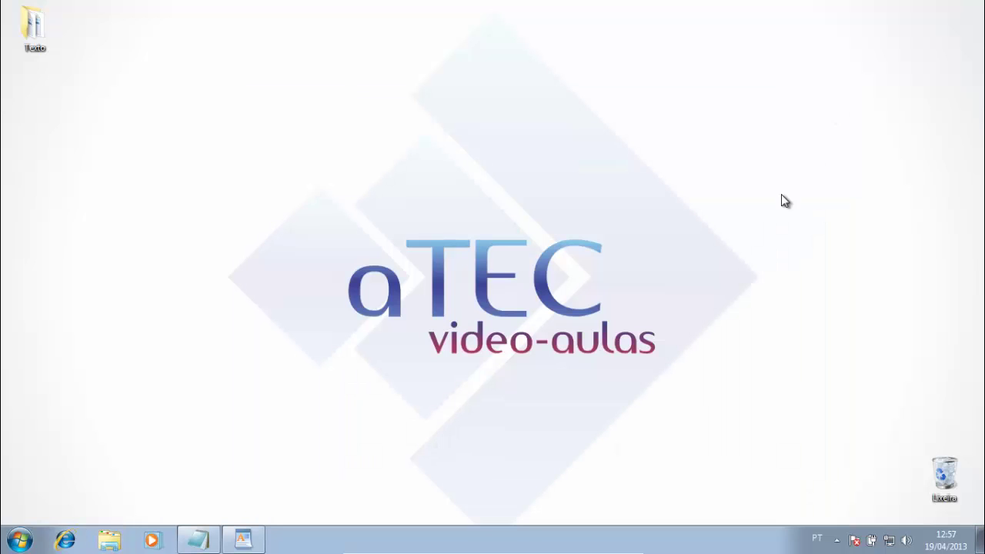
{"action": "left_click", "coordinate": [244, 541]}
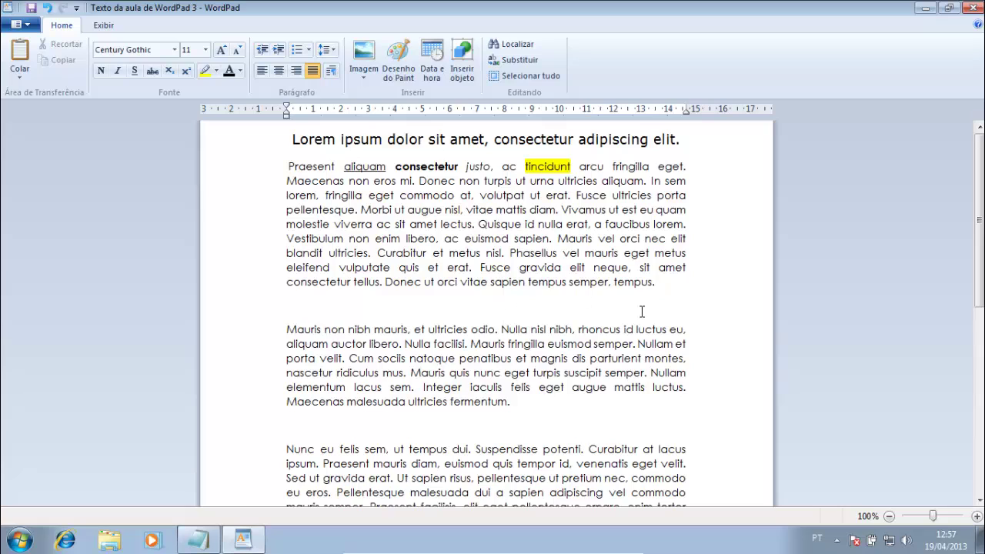